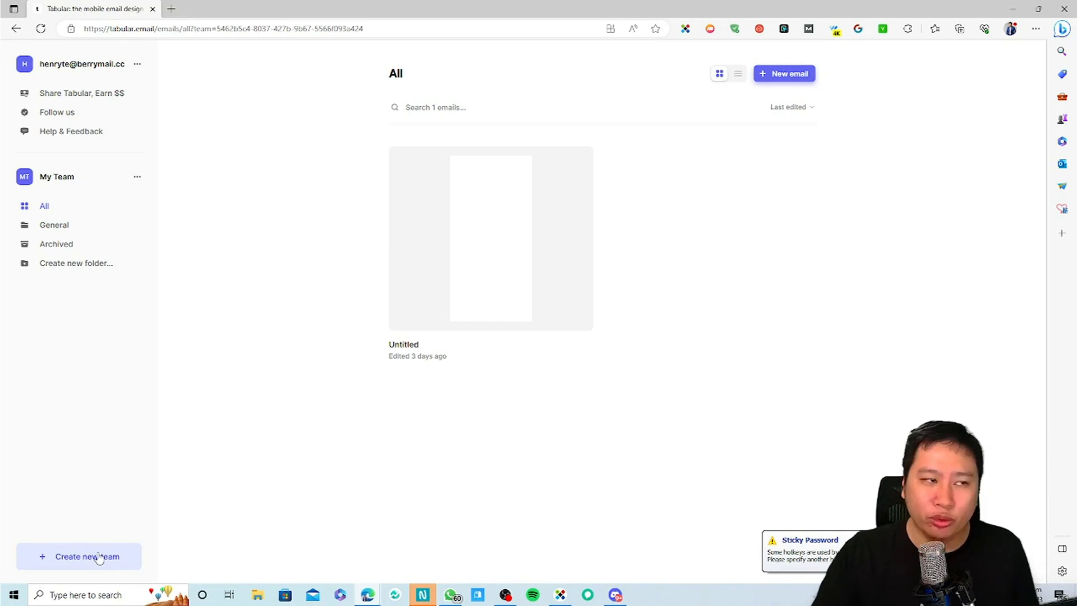
left_click(137, 64)
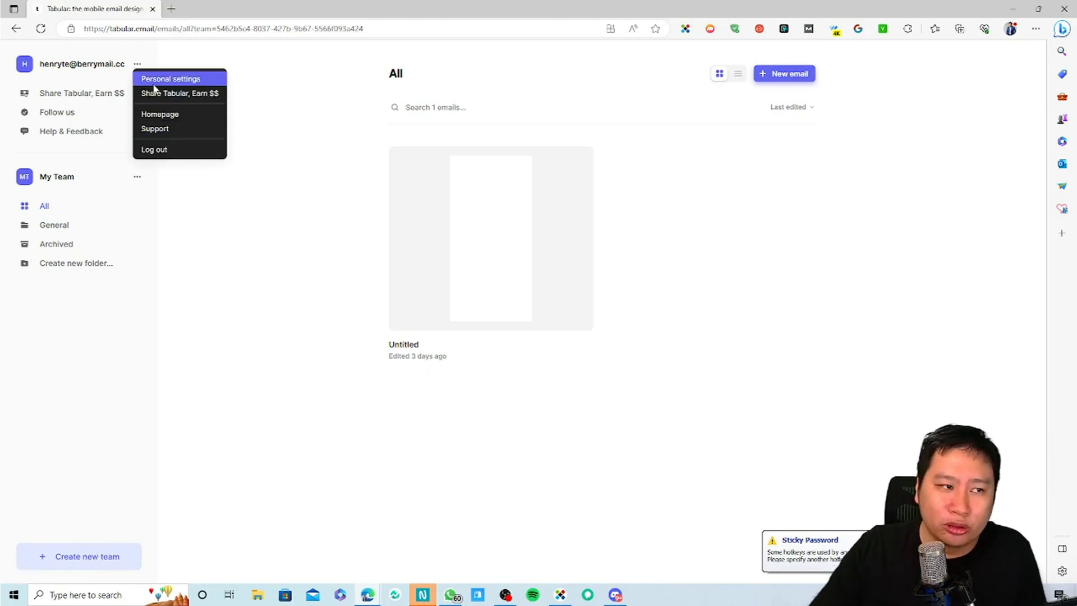
key("Escape")
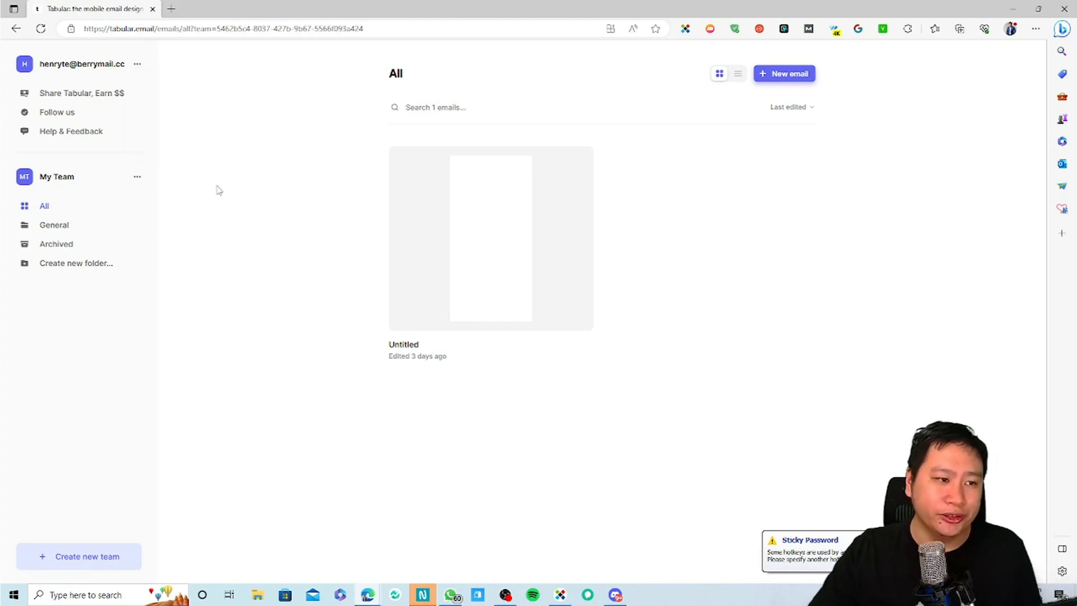
left_click(137, 64)
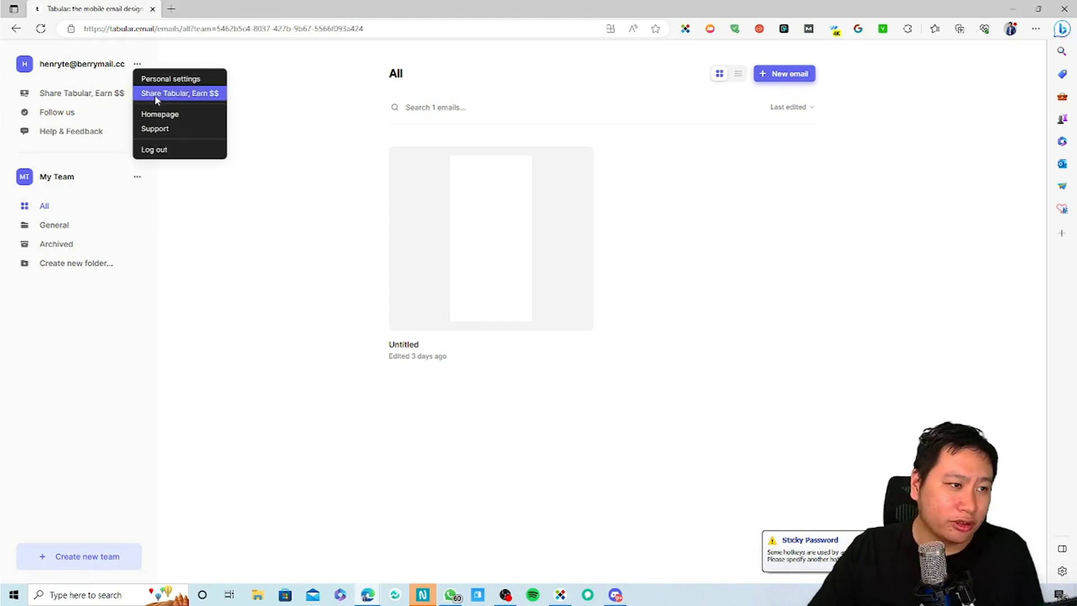
key("Escape")
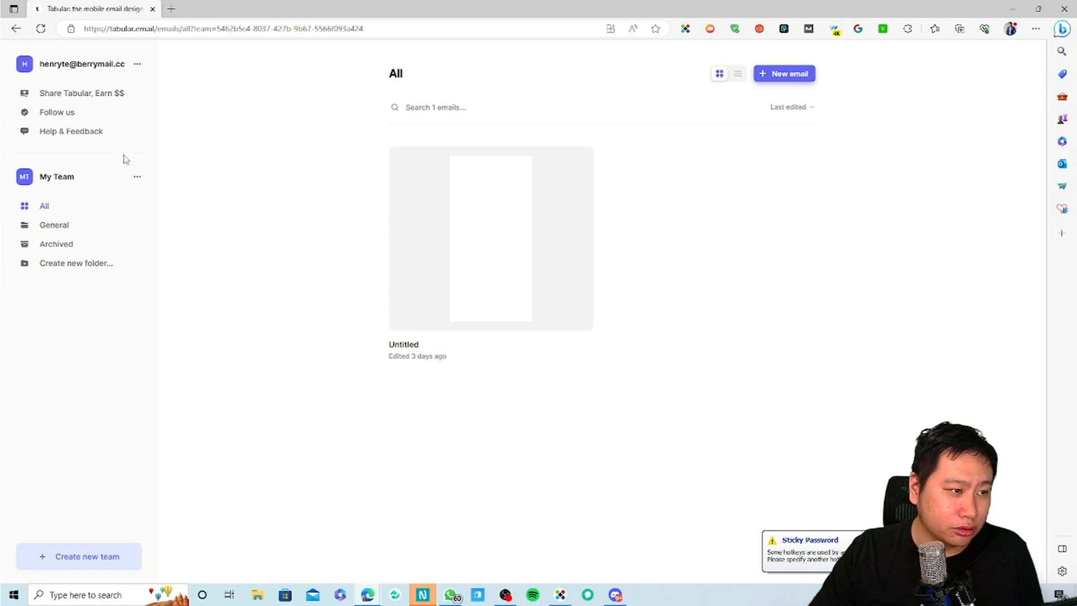
left_click(137, 176)
left_click(137, 176)
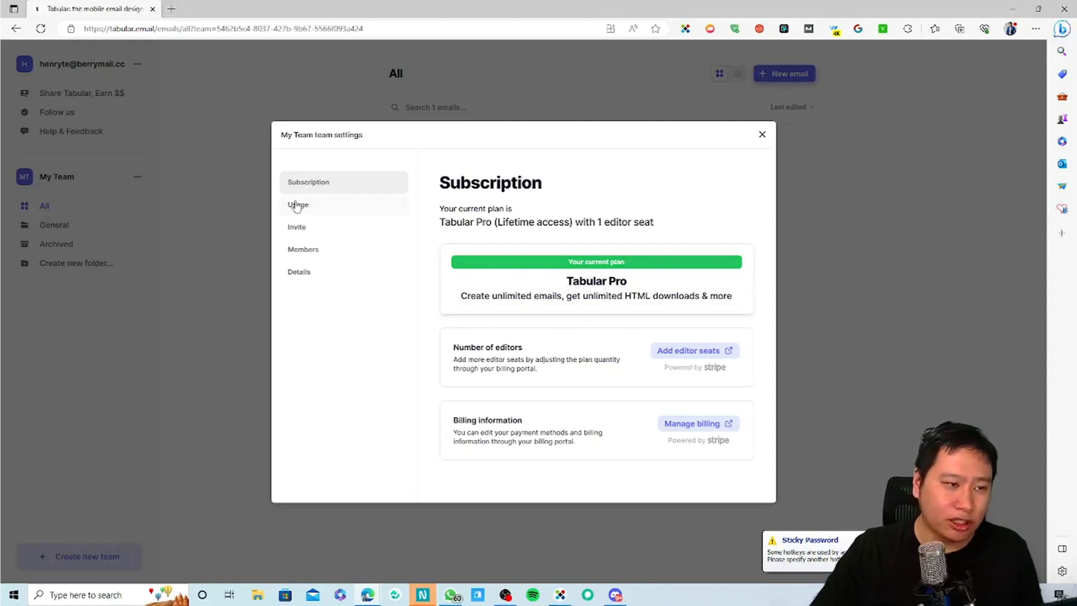
left_click(343, 231)
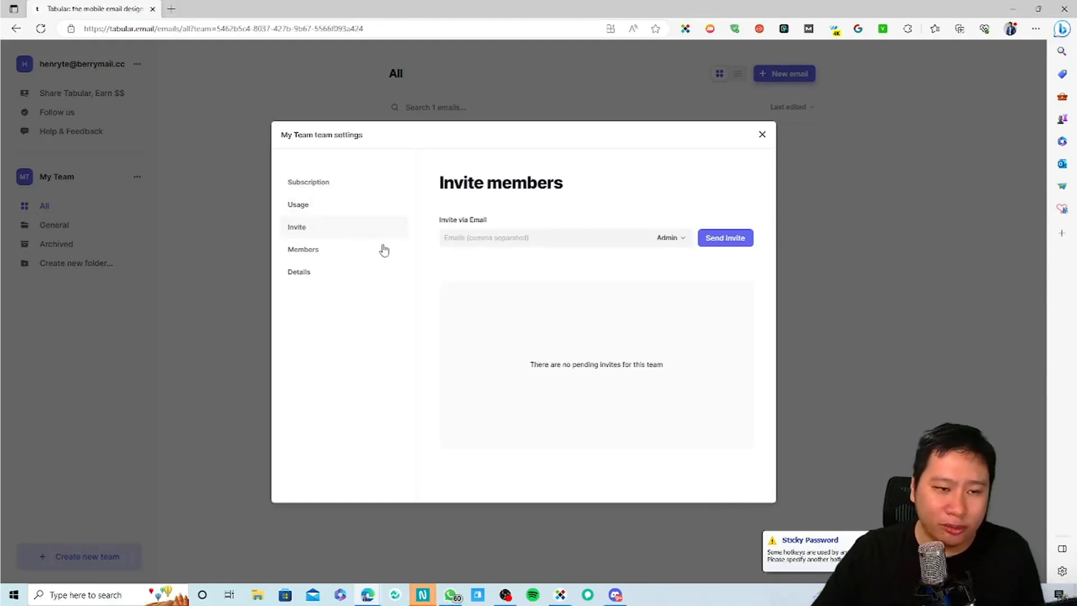
left_click(307, 257)
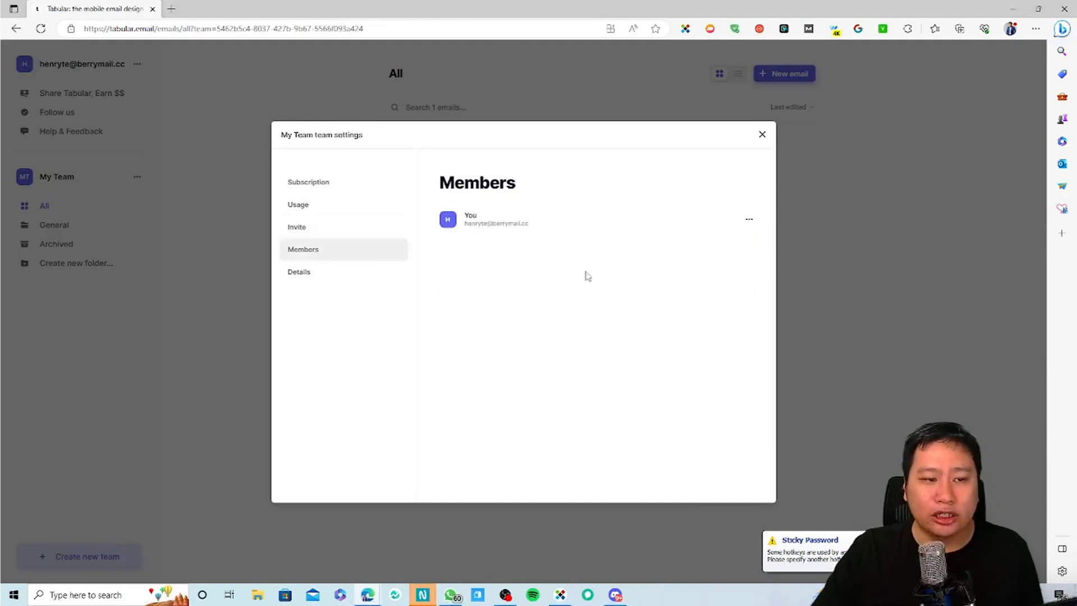
left_click(341, 225)
left_click(762, 134)
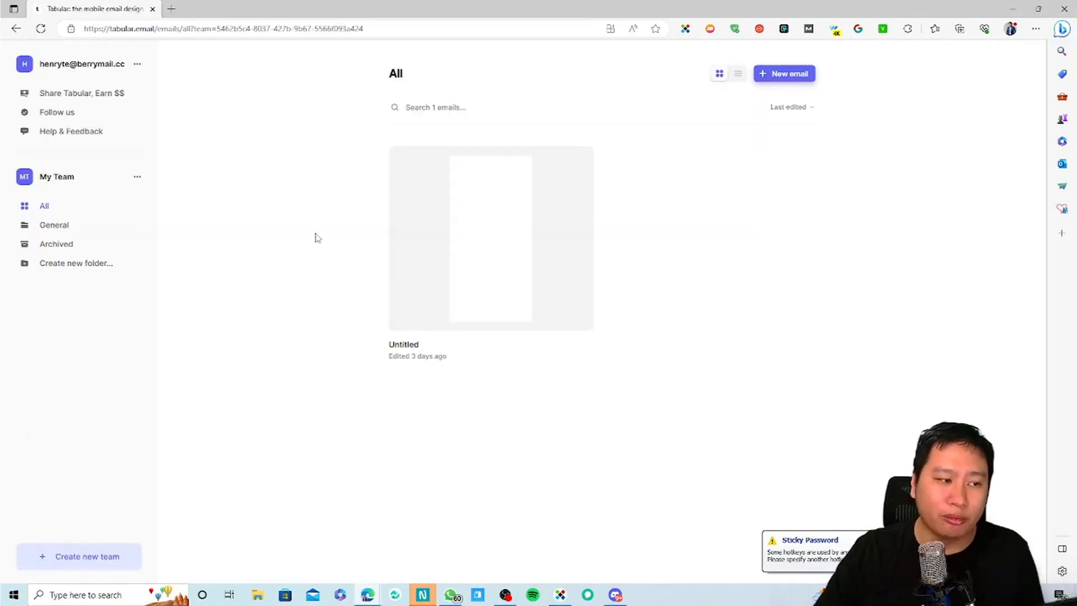
left_click(138, 64)
left_click(171, 197)
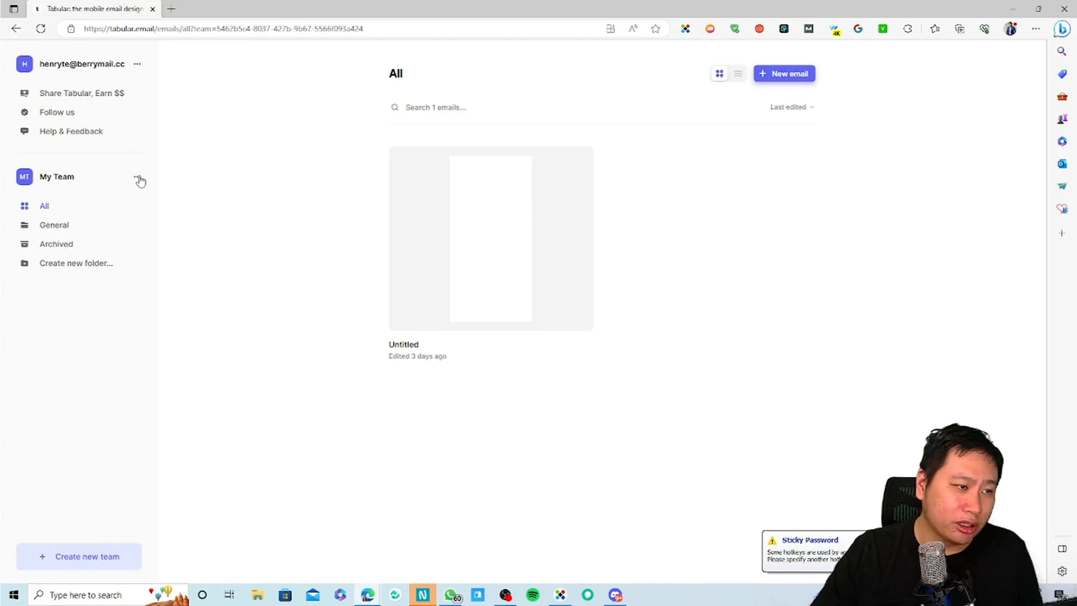
left_click(137, 177)
left_click(180, 188)
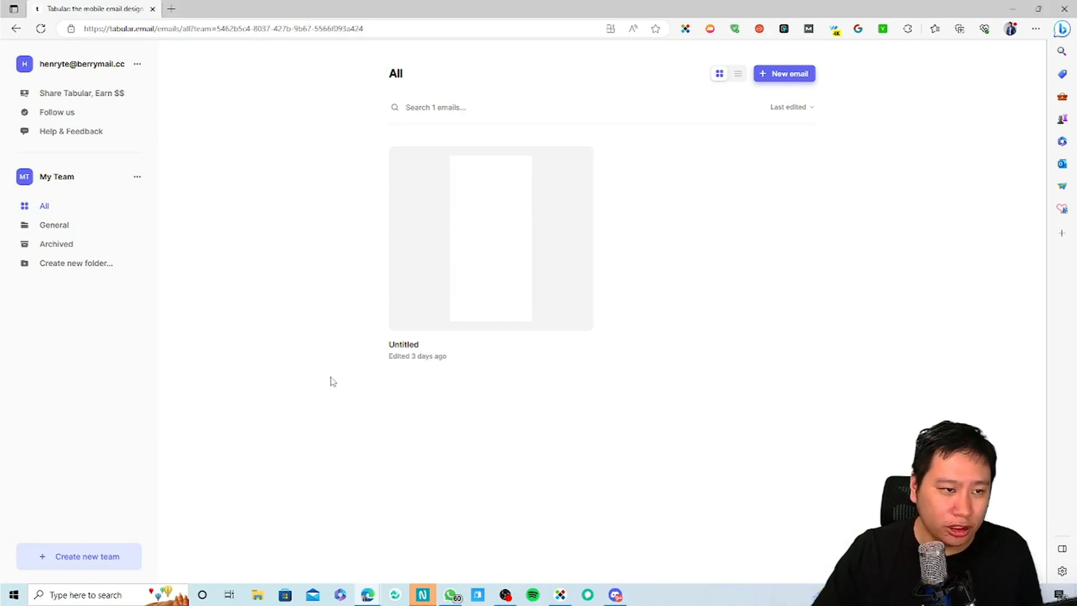
Open the blank Untitled email from the General folder in the editor via its card's Open action.
left_click(492, 238)
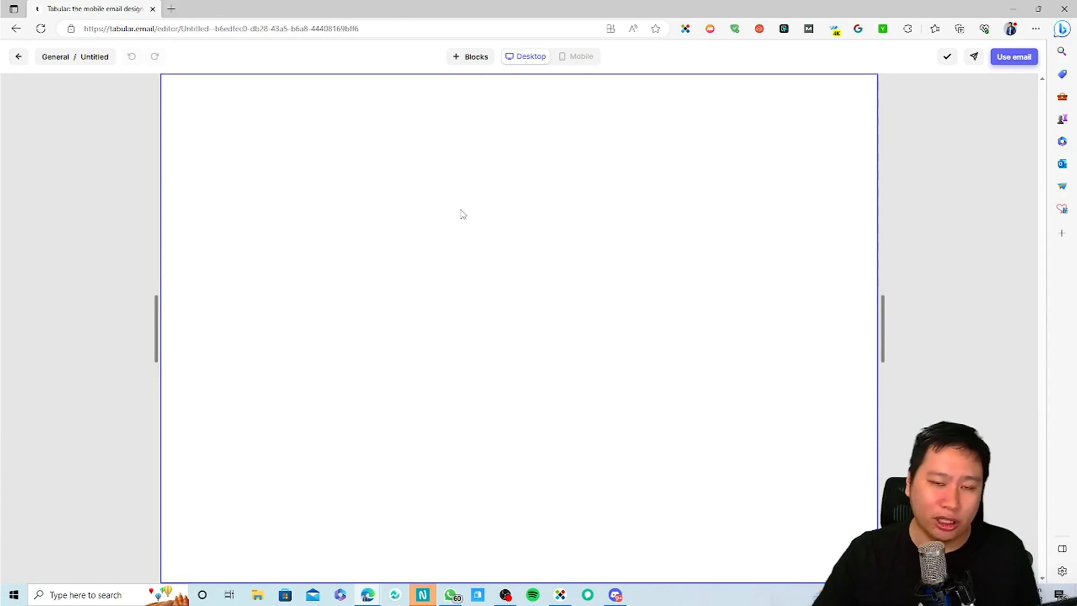
left_click(27, 57)
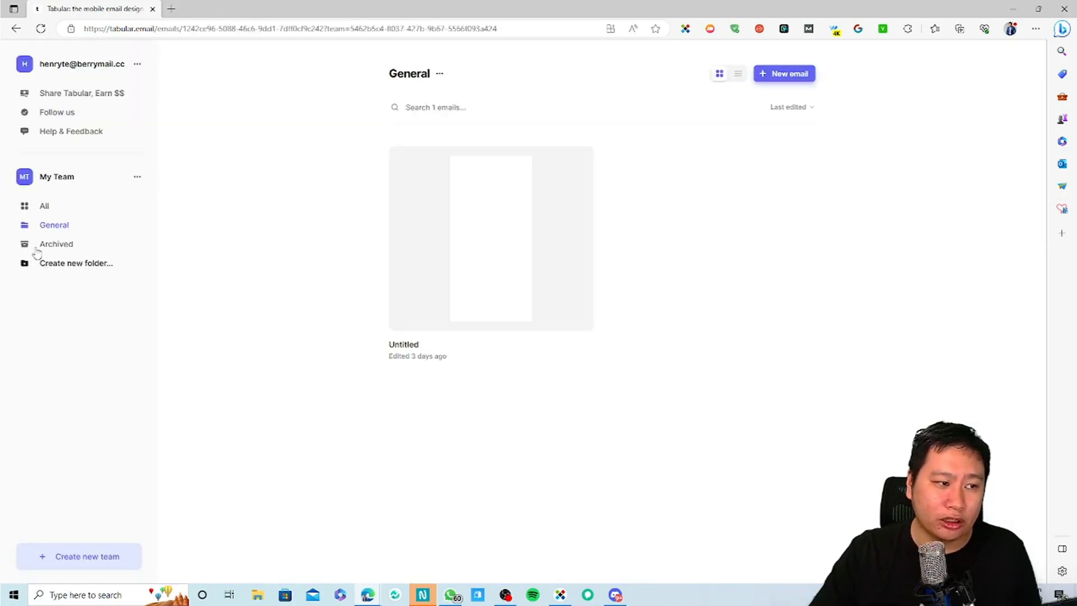
left_click(137, 178)
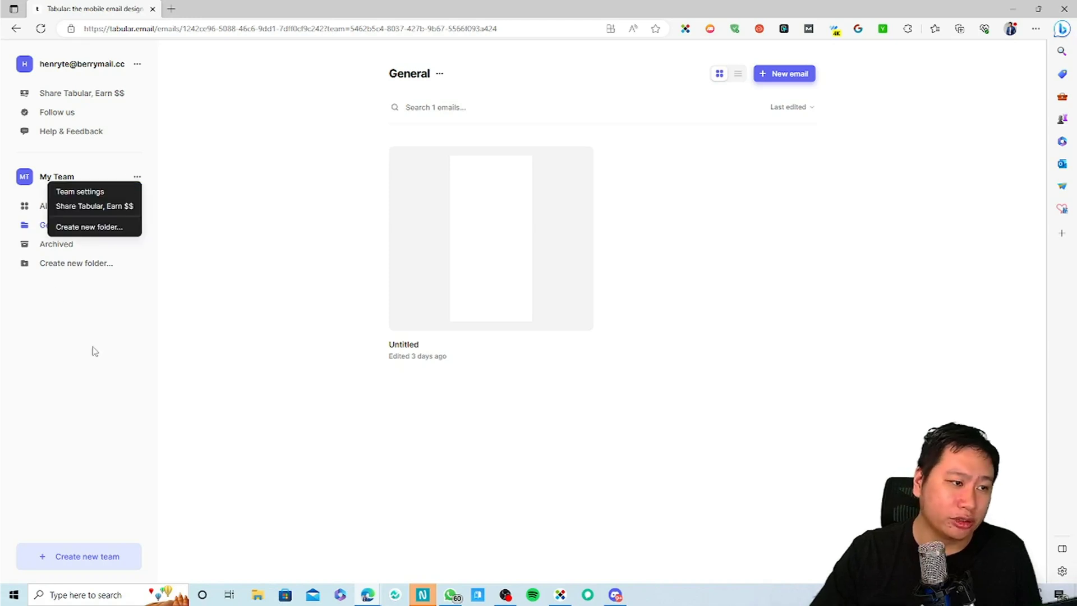
left_click(94, 353)
left_click(137, 177)
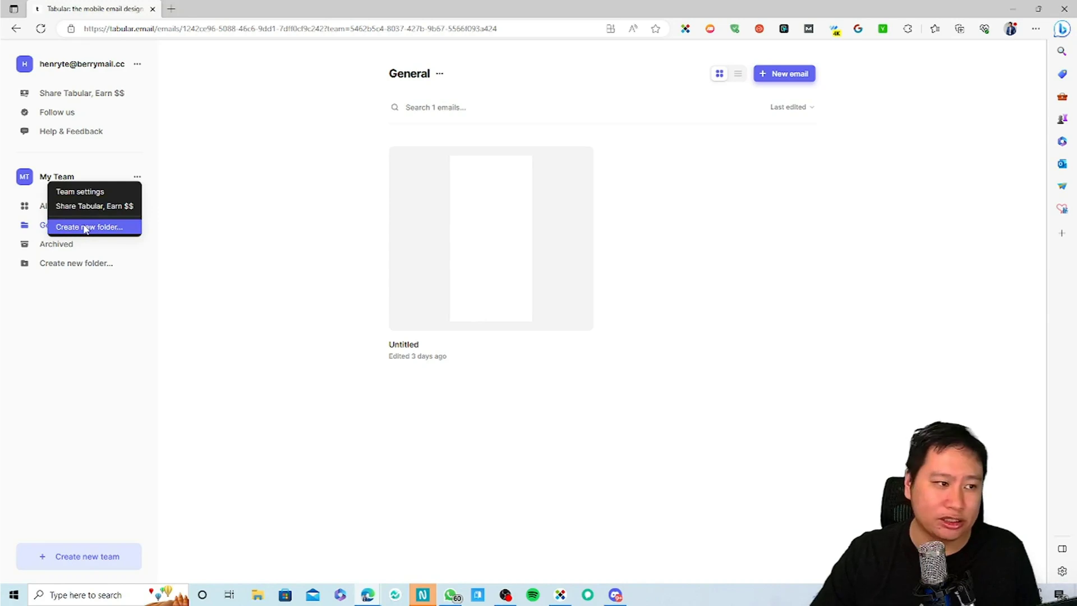
left_click(93, 311)
left_click(139, 180)
left_click(224, 207)
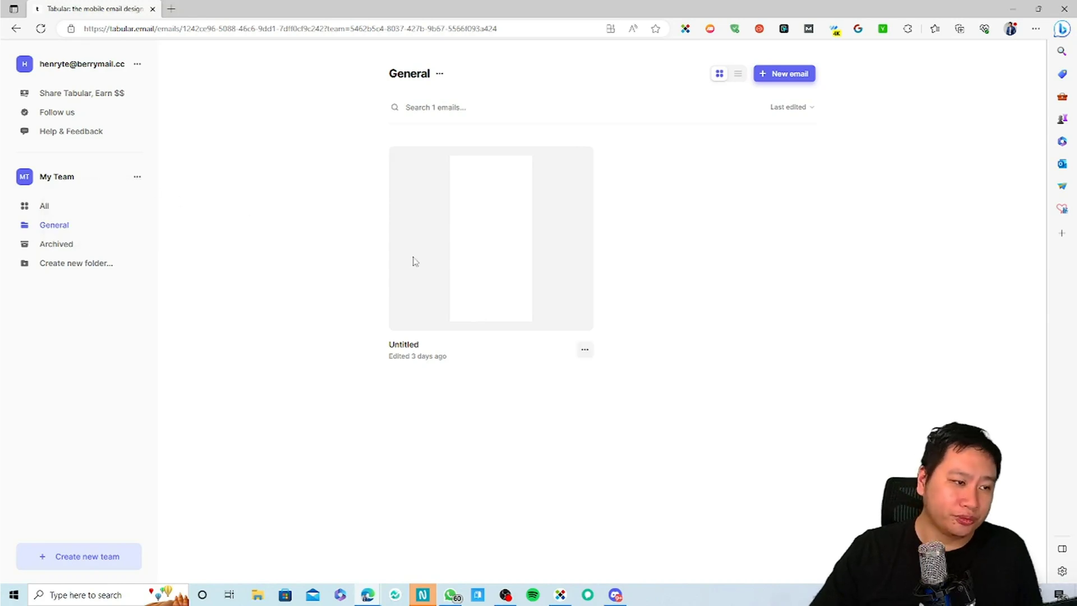
left_click(583, 349)
left_click(549, 371)
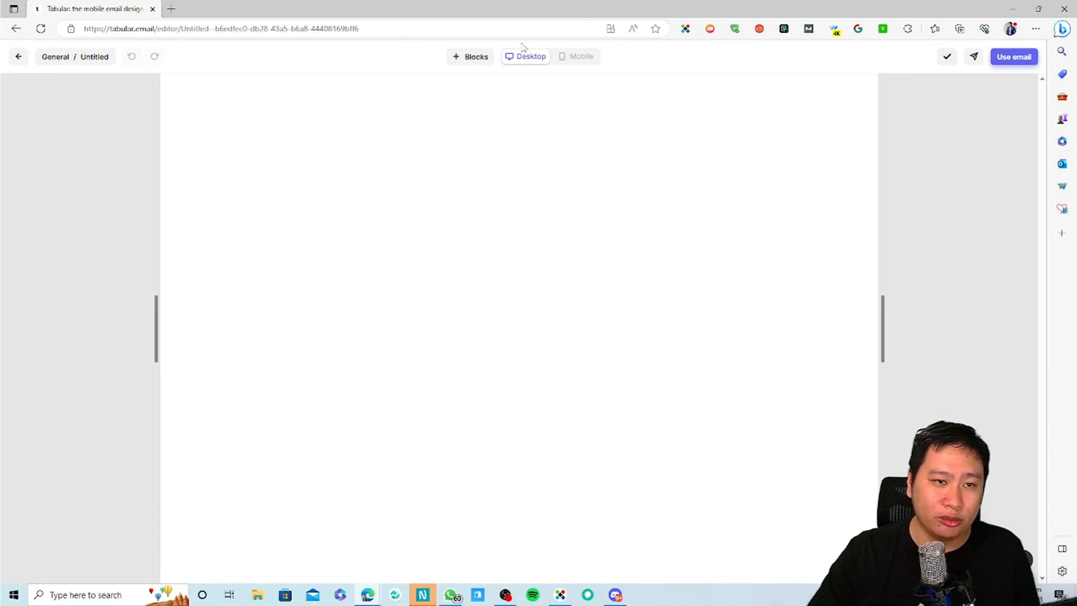
Bring up the building-blocks library beside the empty canvas.
left_click(470, 58)
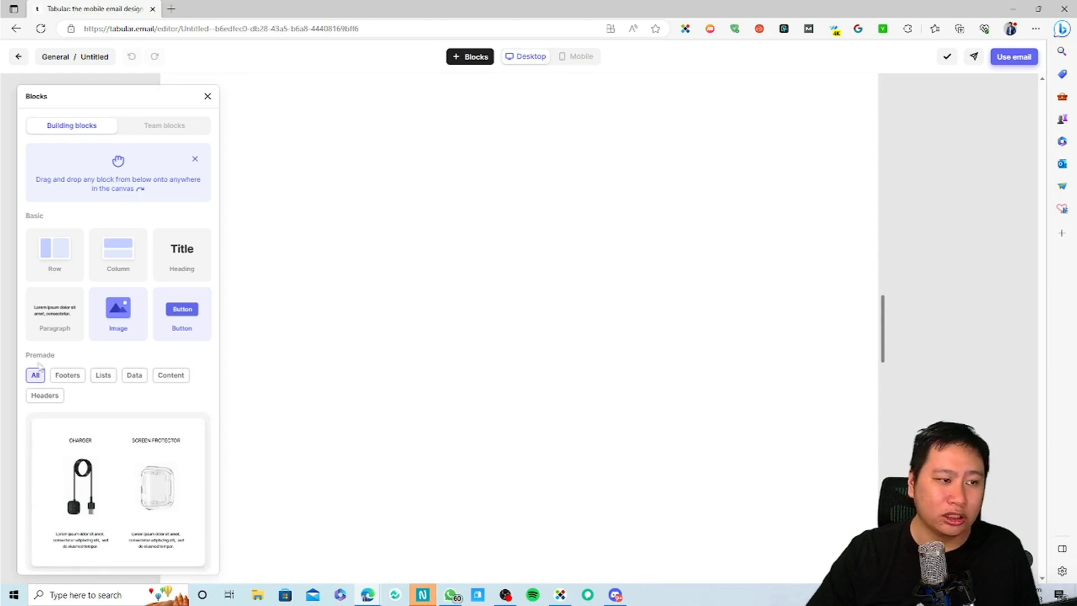
scroll(84, 407, "down", 1)
scroll(74, 384, "up", 1)
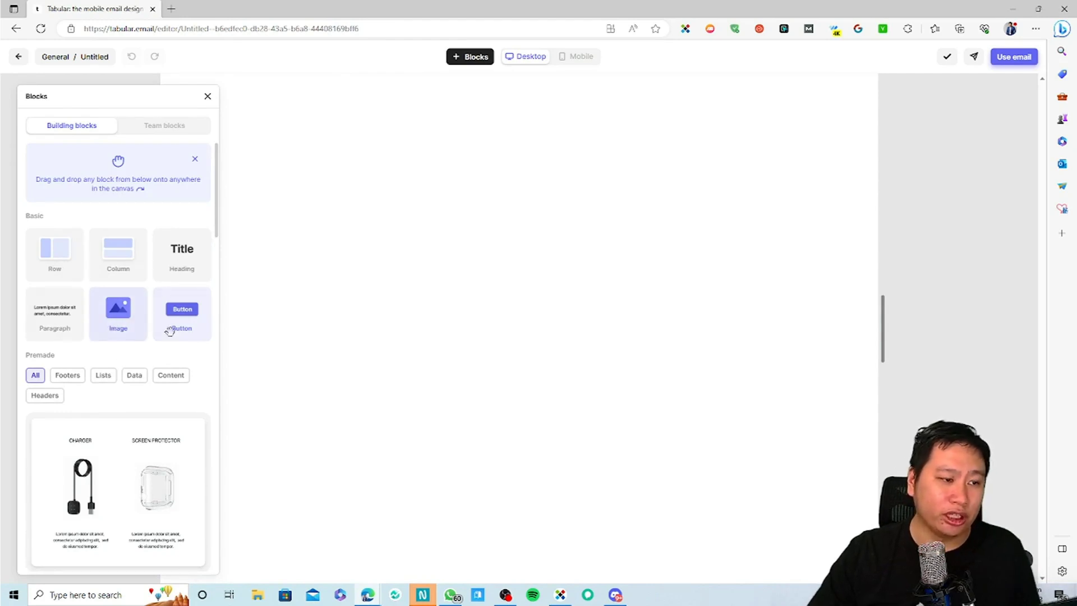
Check the empty Team blocks tab, then return to Building blocks and scroll to Premade.
left_click(159, 126)
left_click(79, 125)
left_click(150, 125)
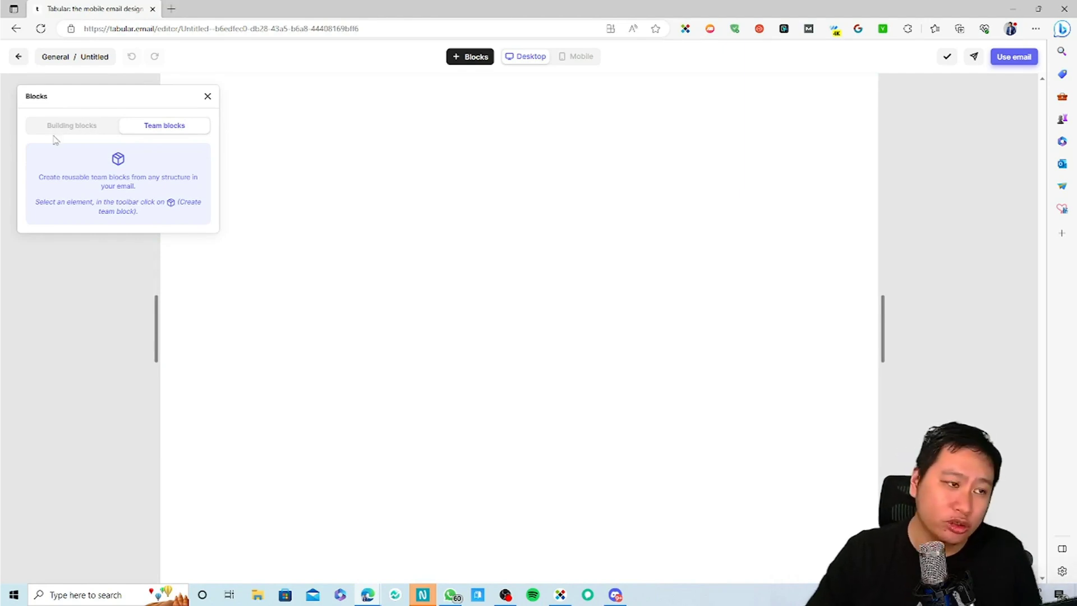
left_click(80, 130)
scroll(84, 365, "down", 1)
scroll(79, 373, "down", 2)
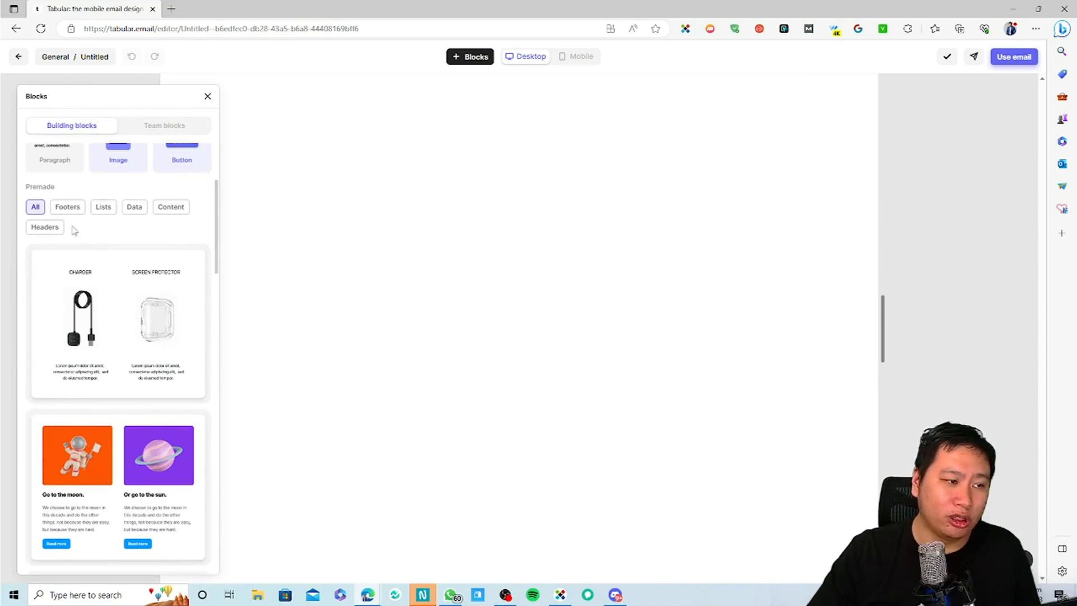
Add the Charger and Screen Protector block, five-star testimonial and Name/Status/Period table.
left_click_drag(135, 306, 241, 302)
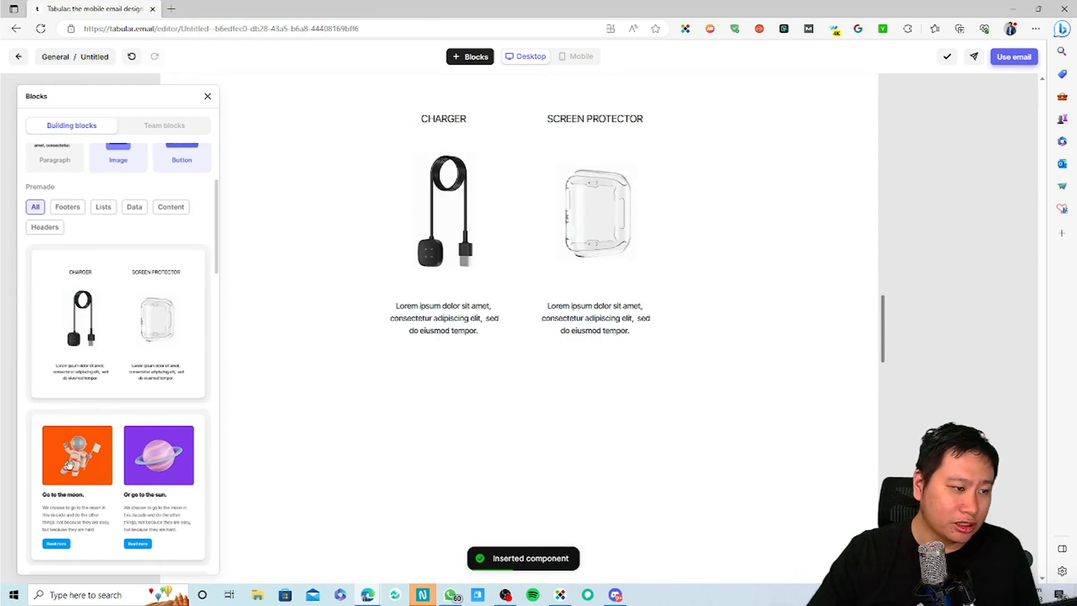
scroll(165, 379, "down", 1)
scroll(162, 386, "down", 1)
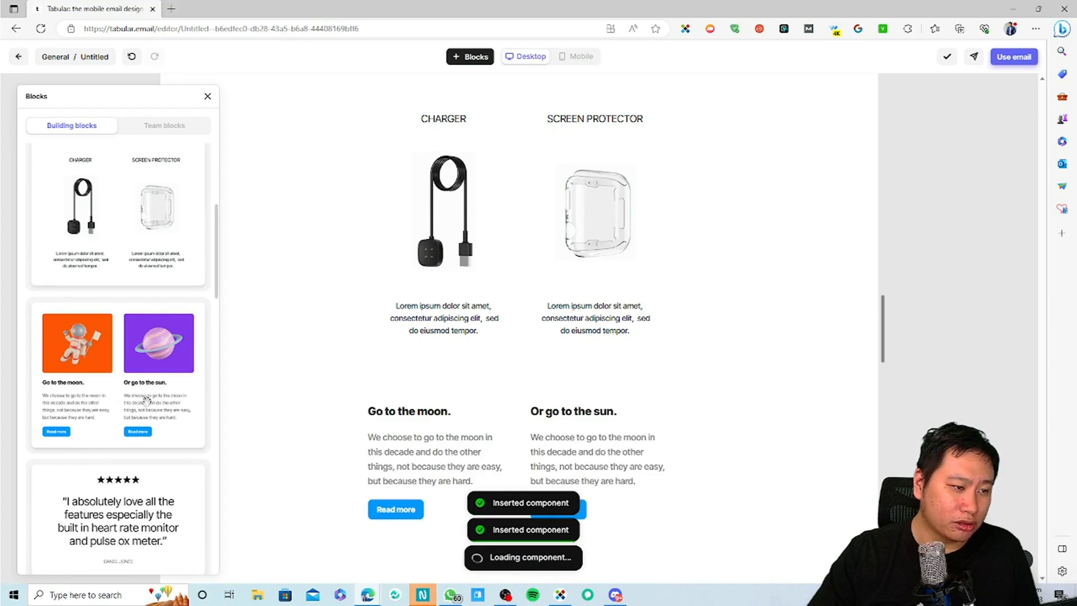
scroll(268, 399, "down", 4)
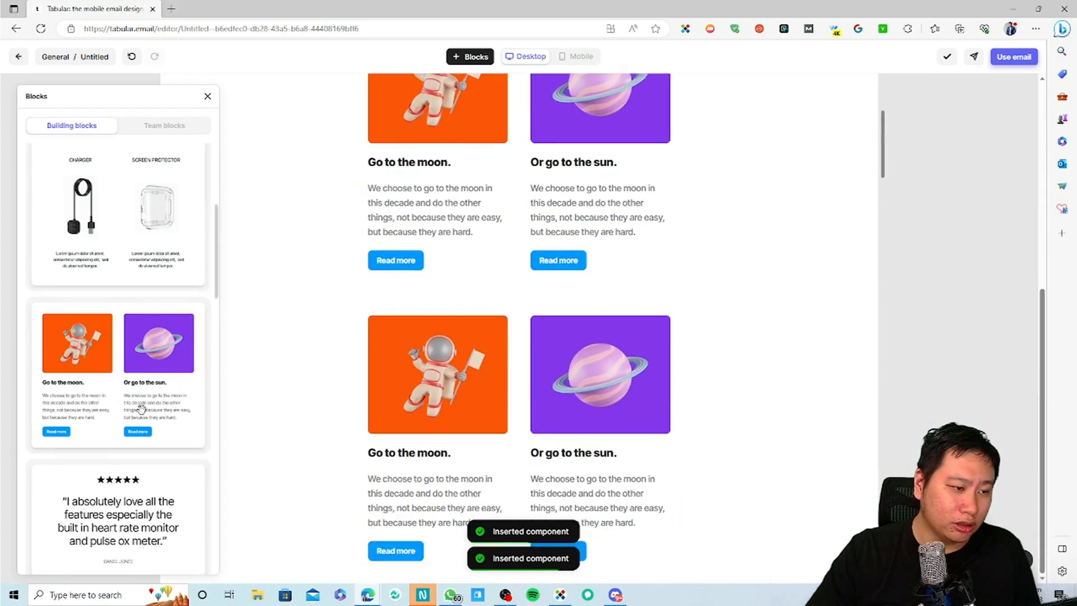
scroll(140, 409, "down", 1)
scroll(111, 403, "down", 2)
left_click(118, 378)
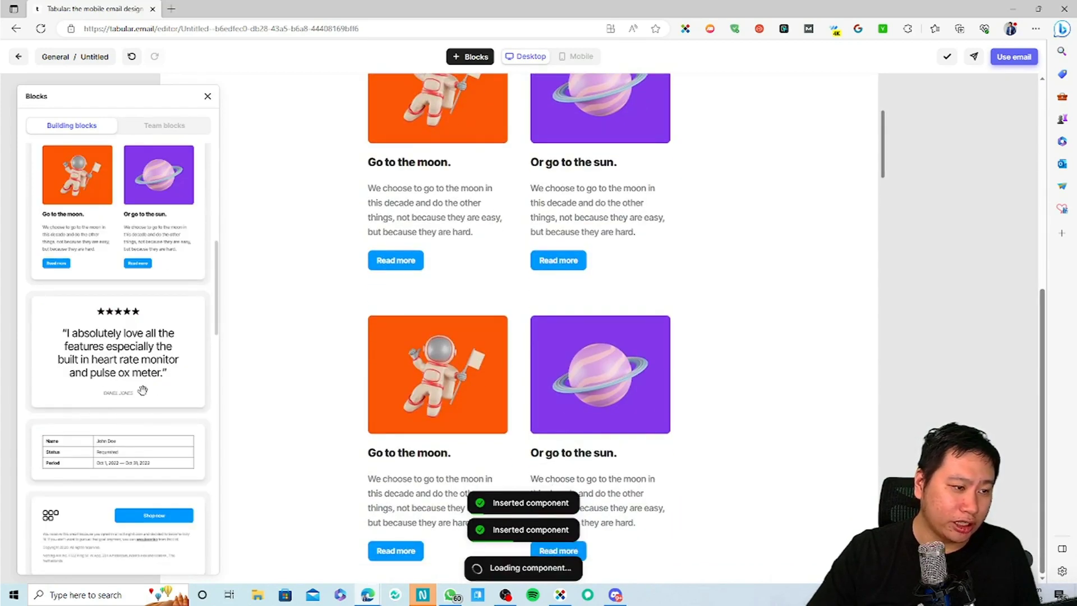
scroll(107, 438, "down", 1)
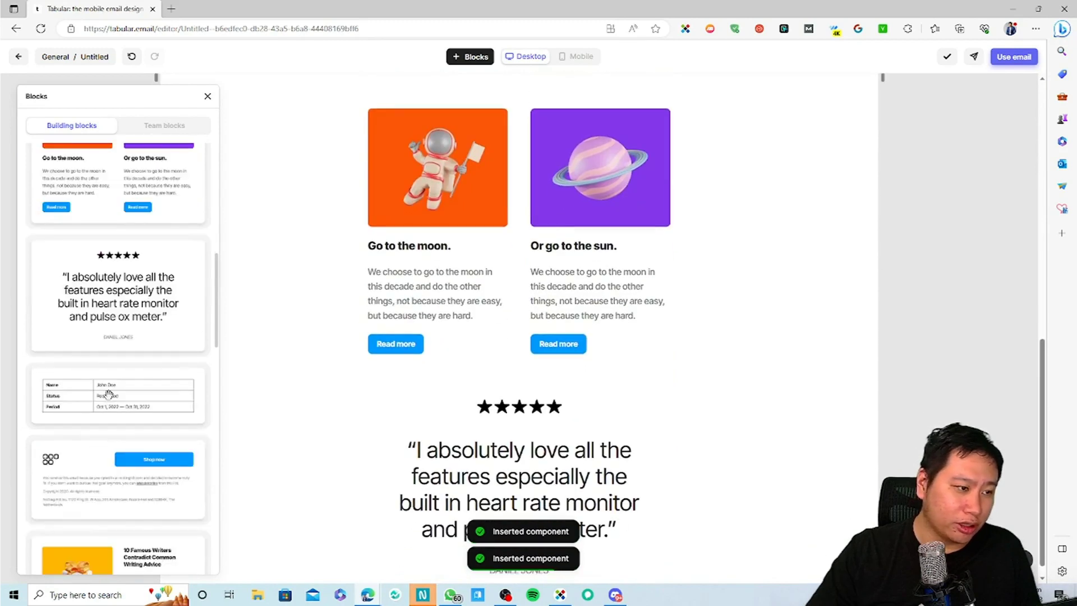
scroll(104, 398, "down", 3)
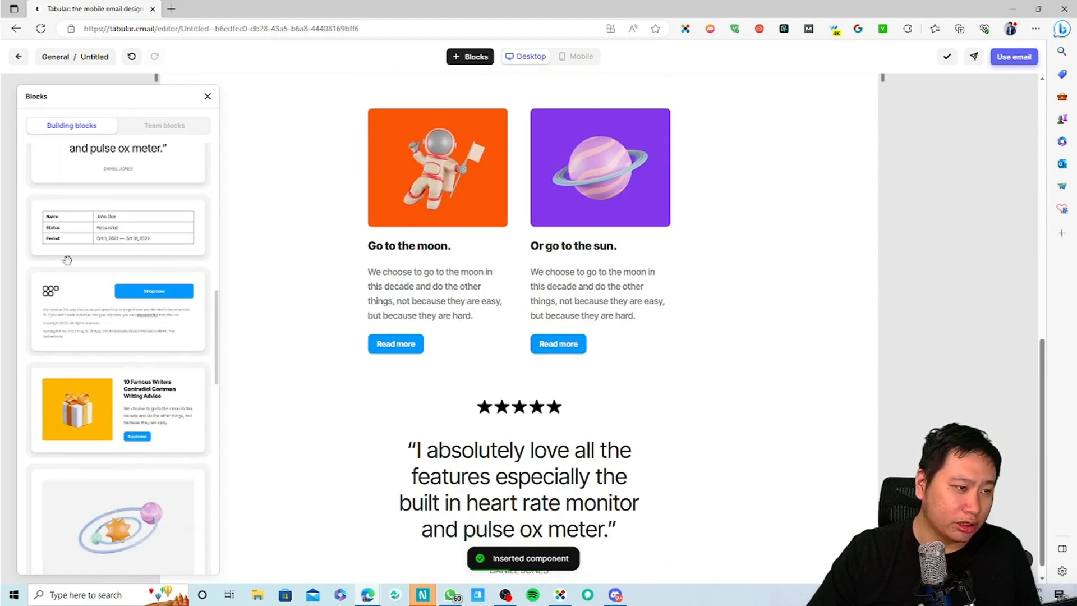
scroll(116, 198, "up", 1)
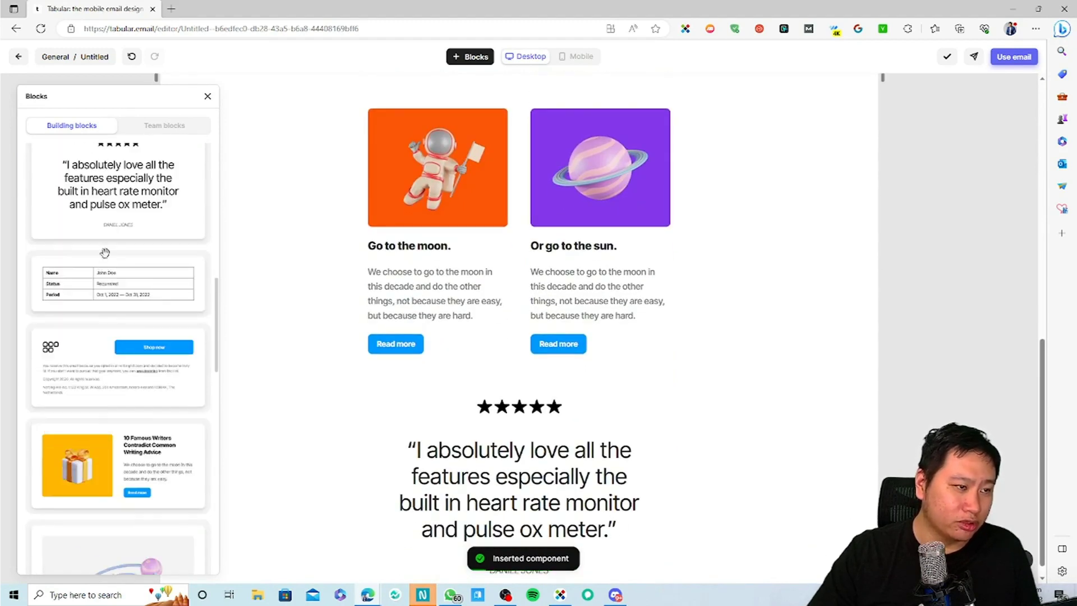
left_click(115, 291)
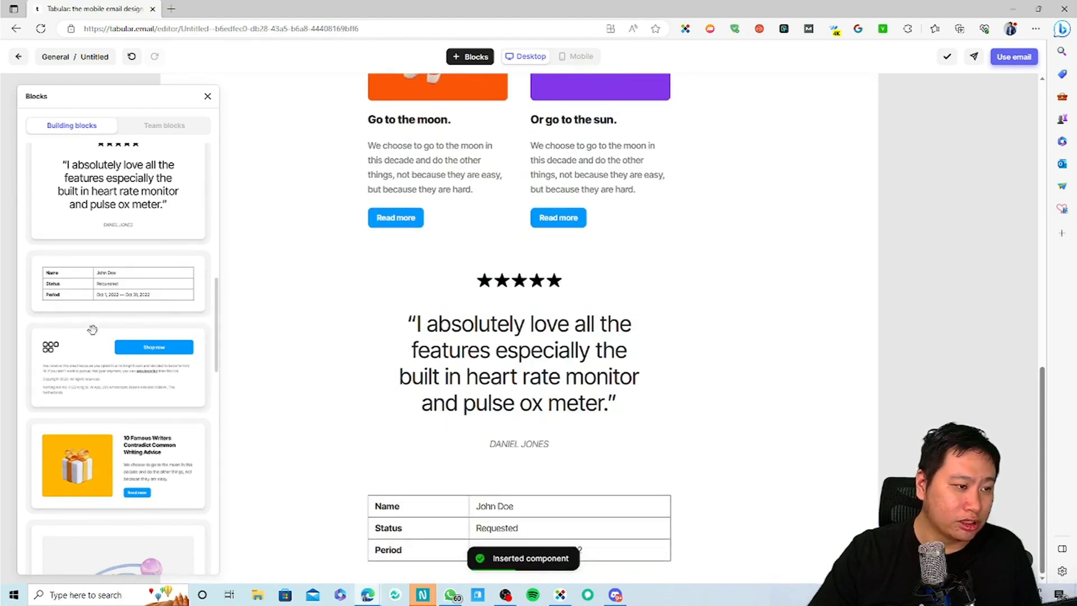
Add another Shop now footer, then place the gift-box '10 Famous Writers' post below the footers.
double_click(112, 376)
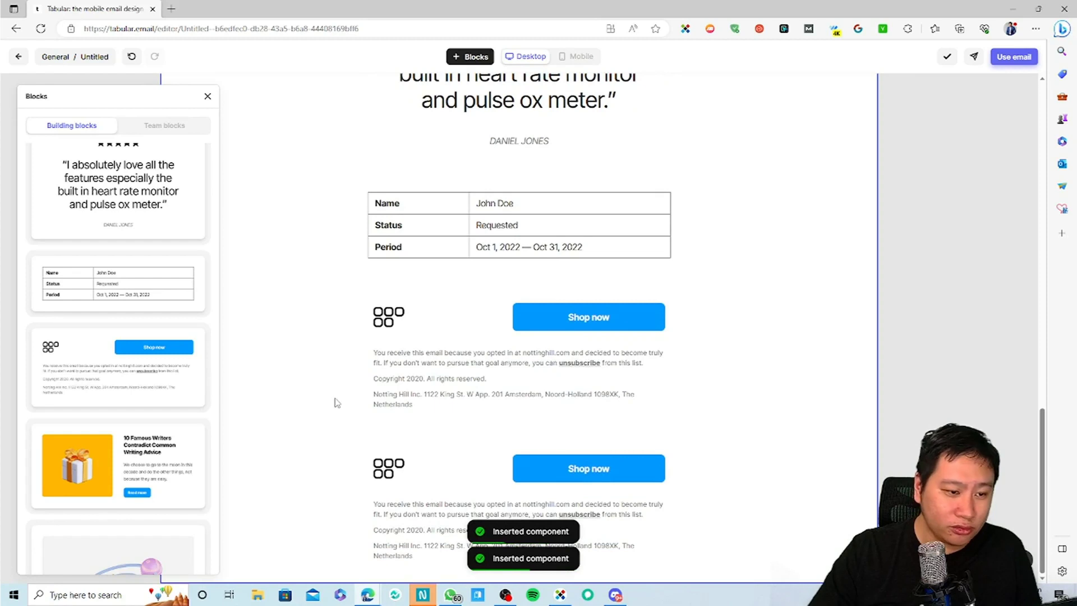
left_click(476, 400)
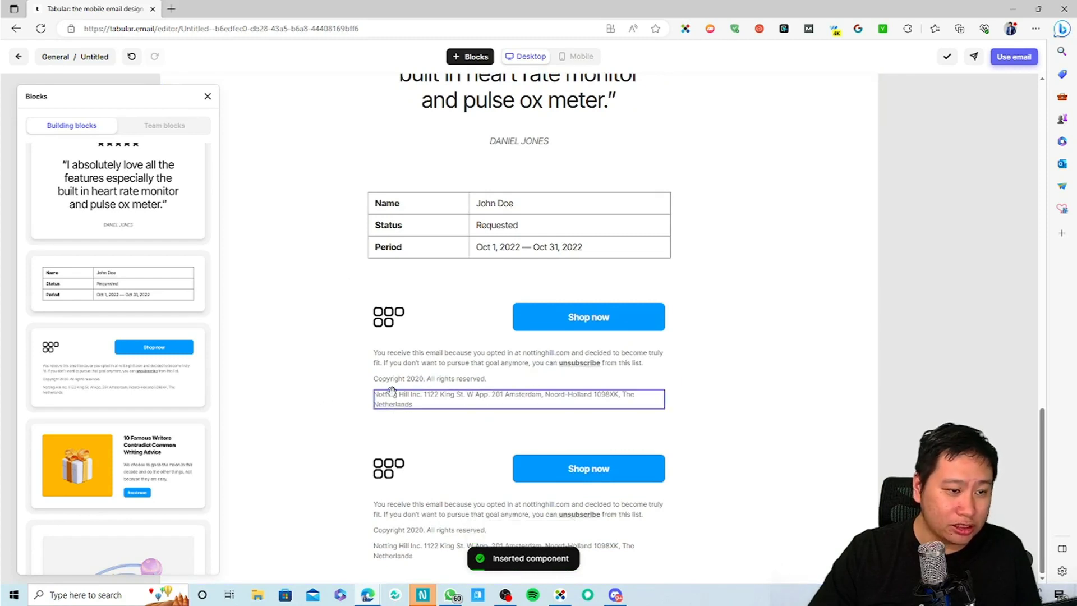
scroll(133, 387, "down", 2)
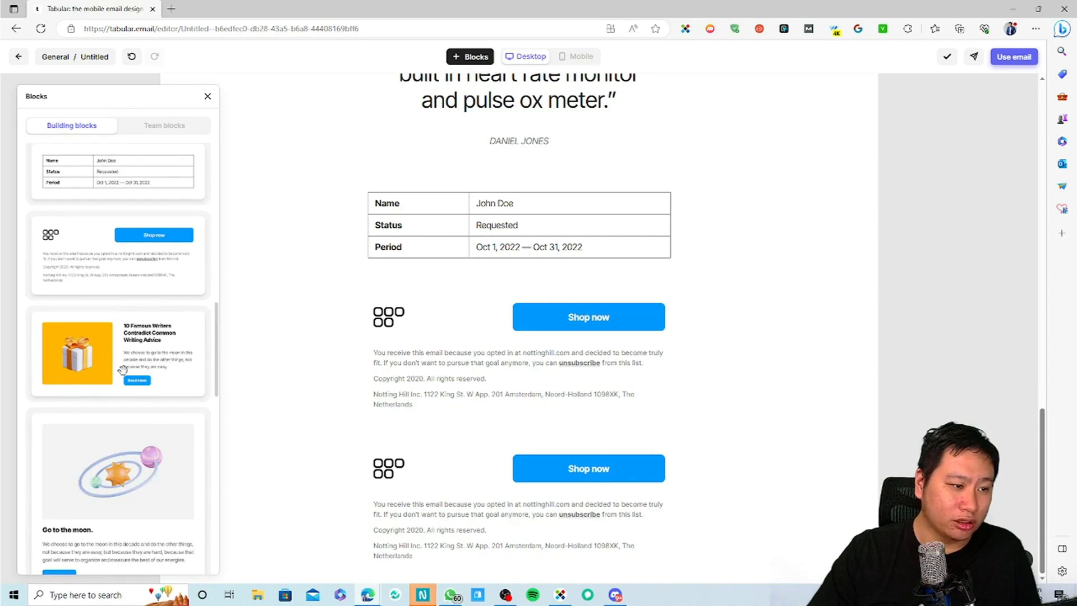
left_click_drag(123, 369, 343, 444)
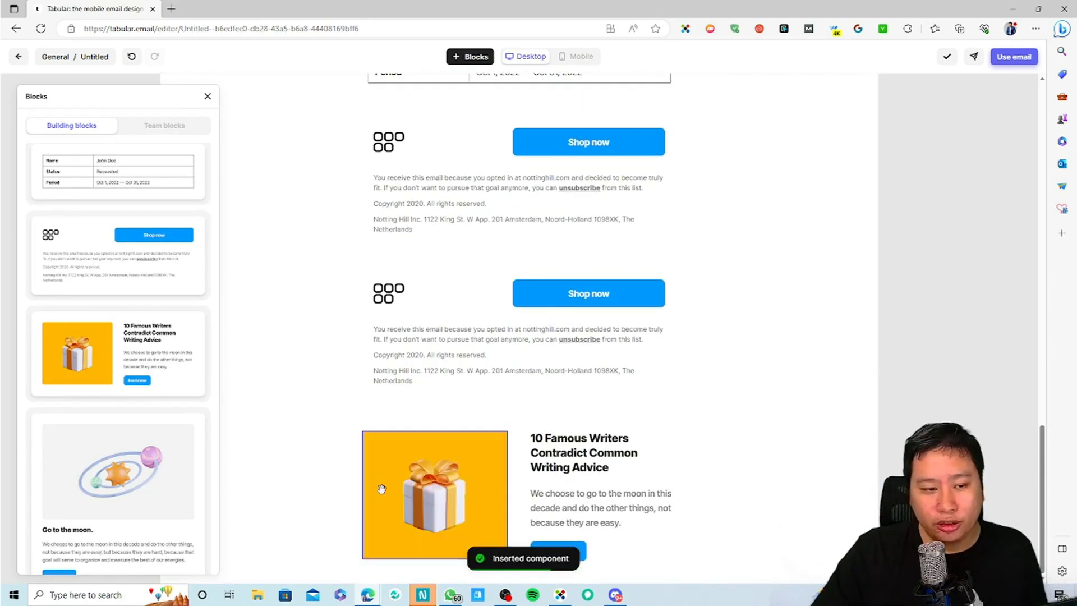
Append the Go to the moon post and a social-icons footer.
scroll(108, 443, "down", 2)
scroll(108, 442, "down", 2)
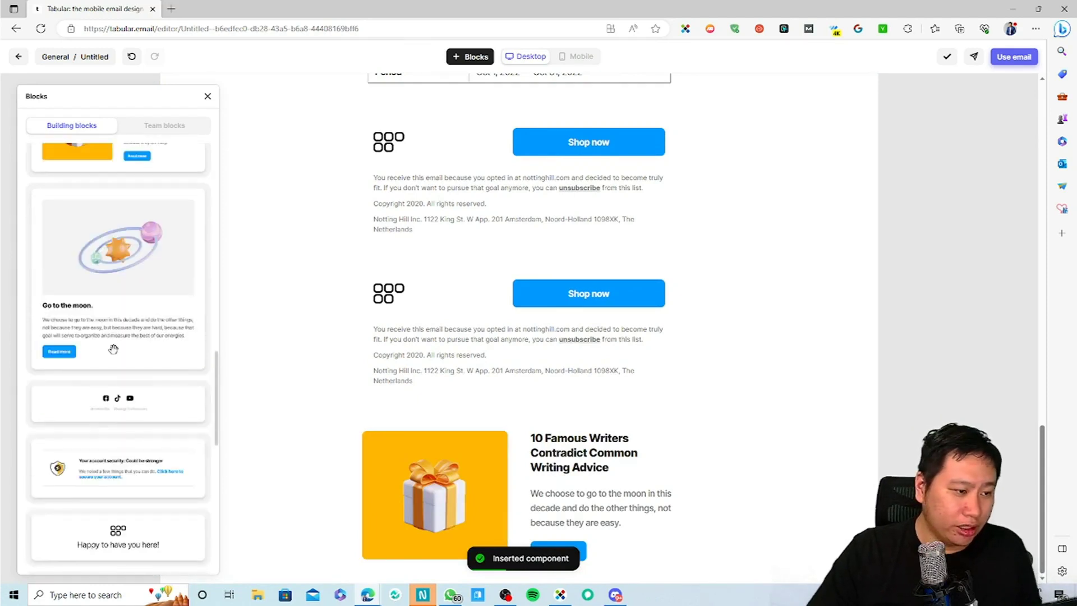
double_click(119, 284)
scroll(169, 392, "down", 2)
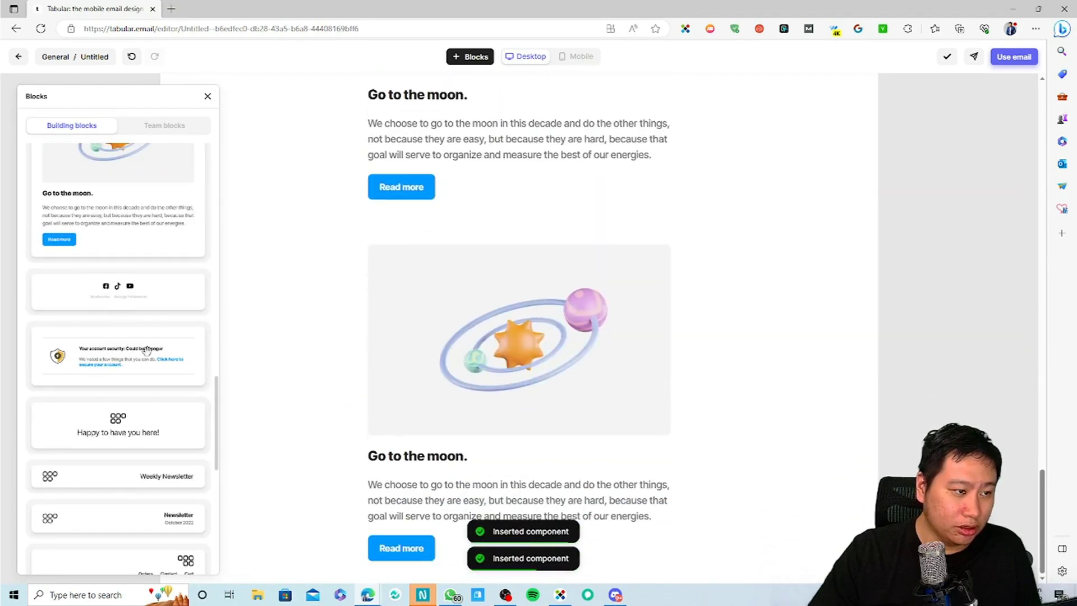
scroll(139, 360, "up", 1)
double_click(127, 355)
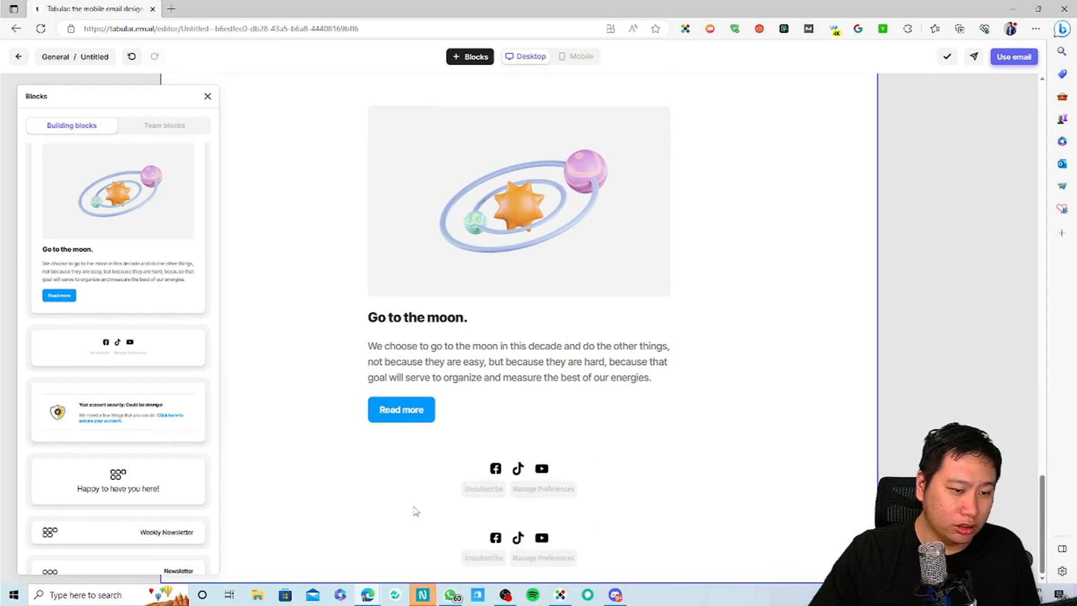
Append the security notice, welcome block, Weekly Newsletter and Newsletter October 2022 headers.
scroll(113, 387, "down", 1)
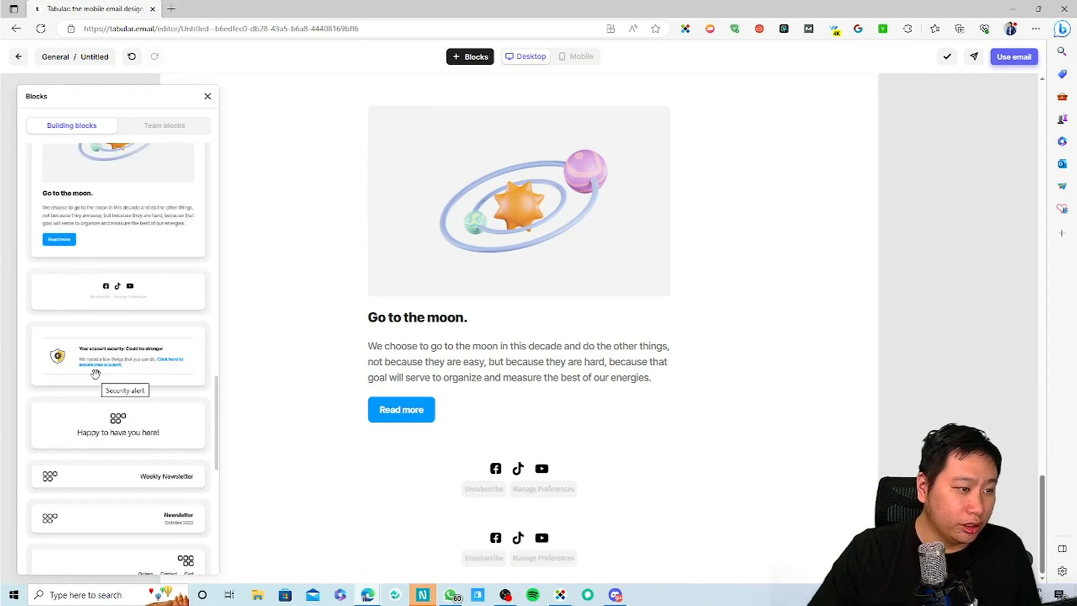
scroll(95, 373, "down", 1)
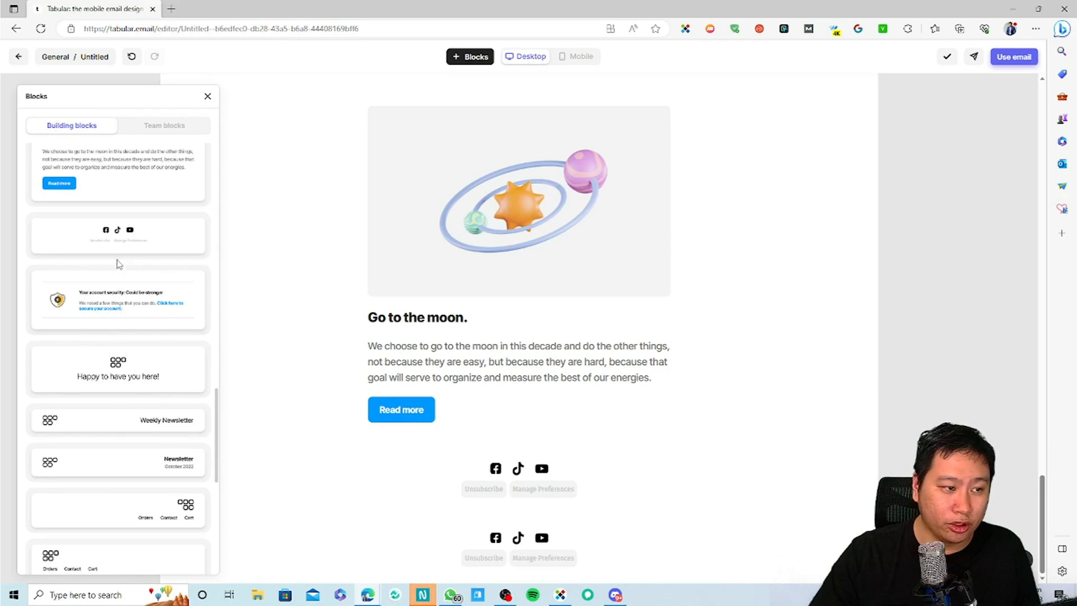
left_click(116, 287)
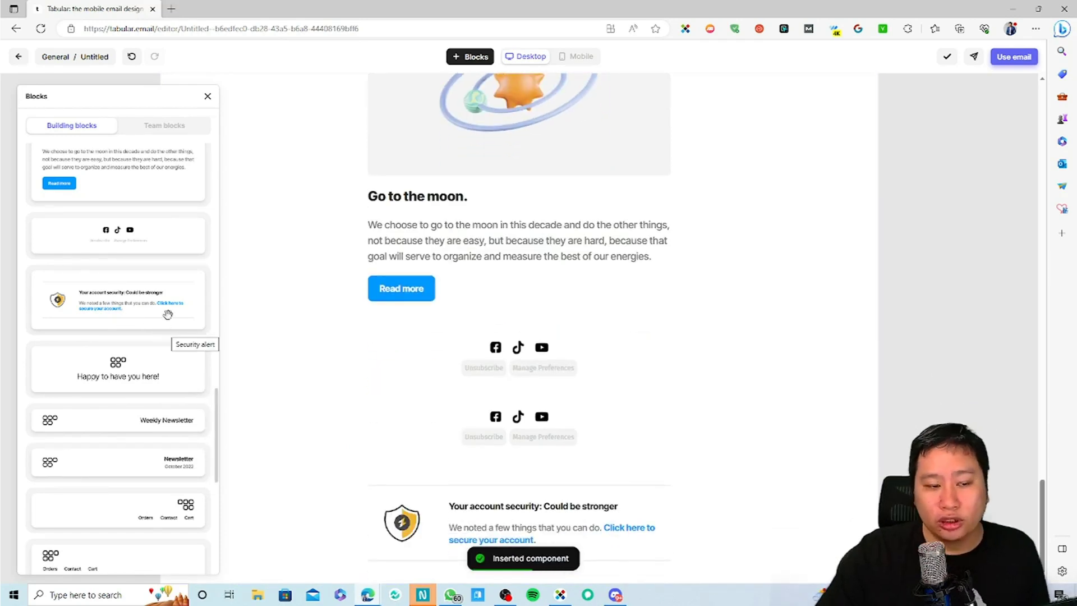
left_click(126, 363)
scroll(129, 358, "down", 2)
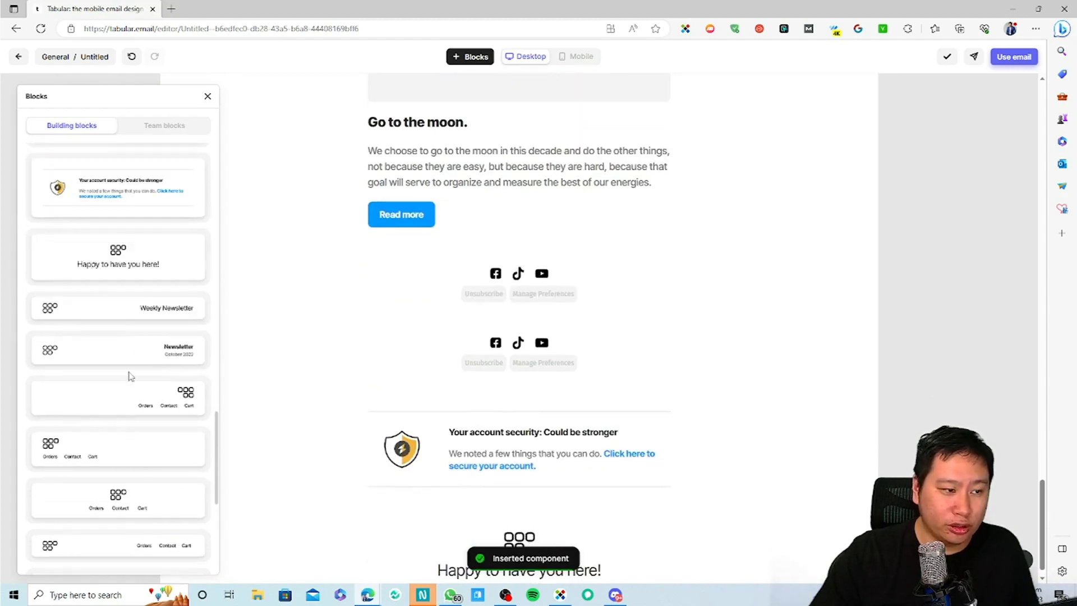
left_click(110, 312)
left_click(105, 359)
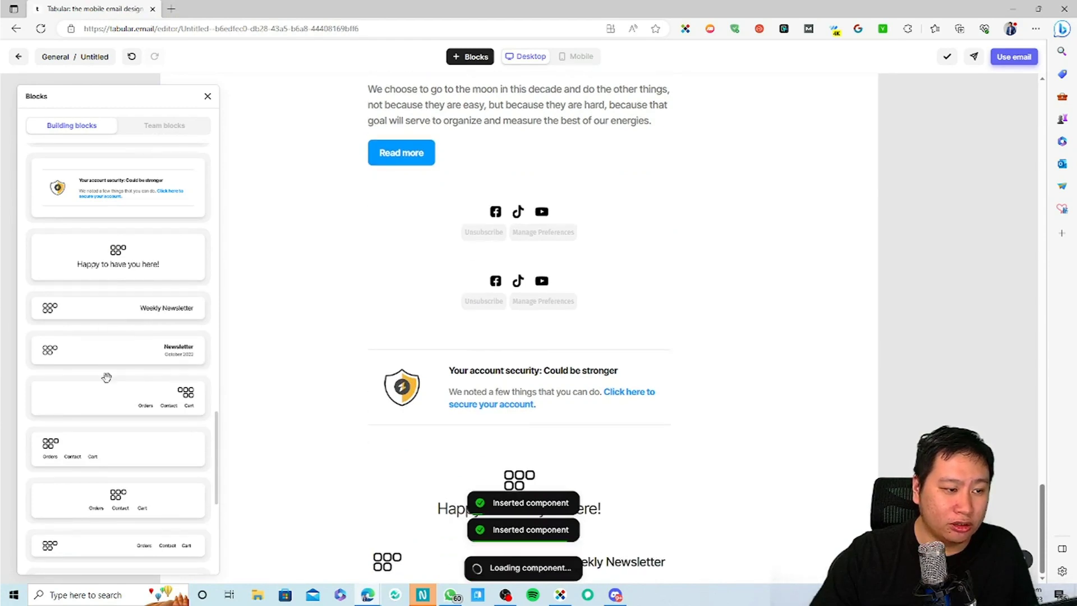
Add the hand-warmer order summary block with addresses to the end of the email.
scroll(101, 404, "down", 2)
scroll(104, 353, "down", 2)
scroll(105, 351, "down", 3)
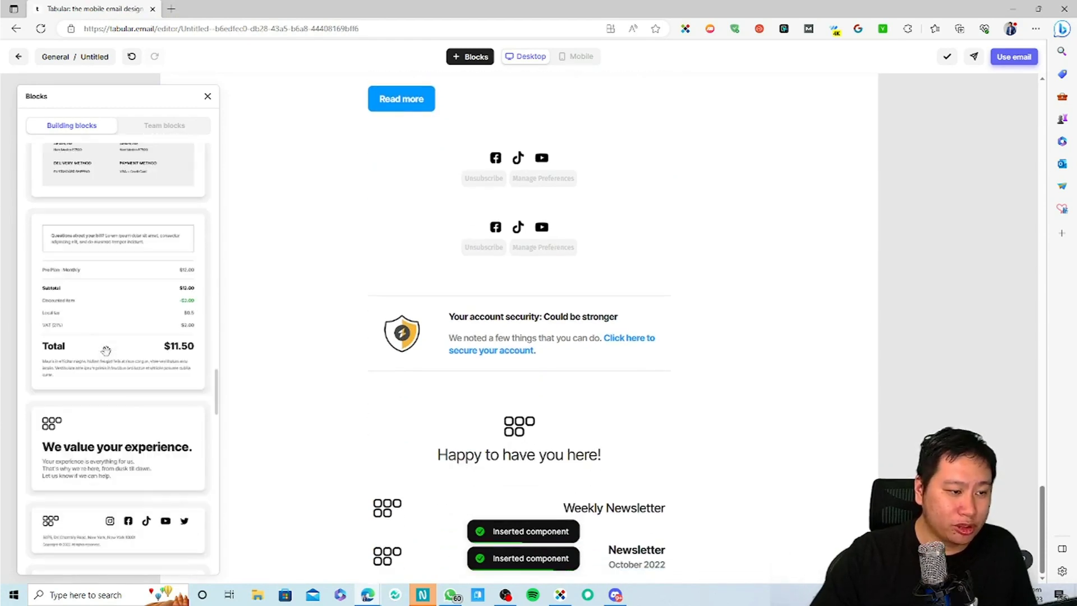
scroll(106, 350, "up", 4)
scroll(133, 367, "down", 2)
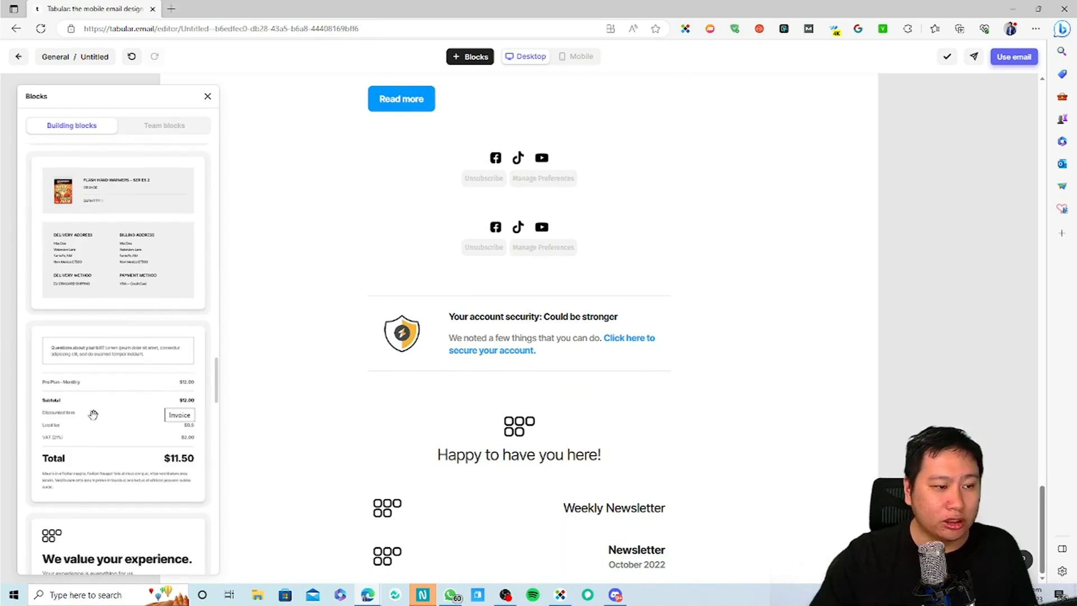
scroll(96, 400, "up", 1)
scroll(94, 413, "up", 1)
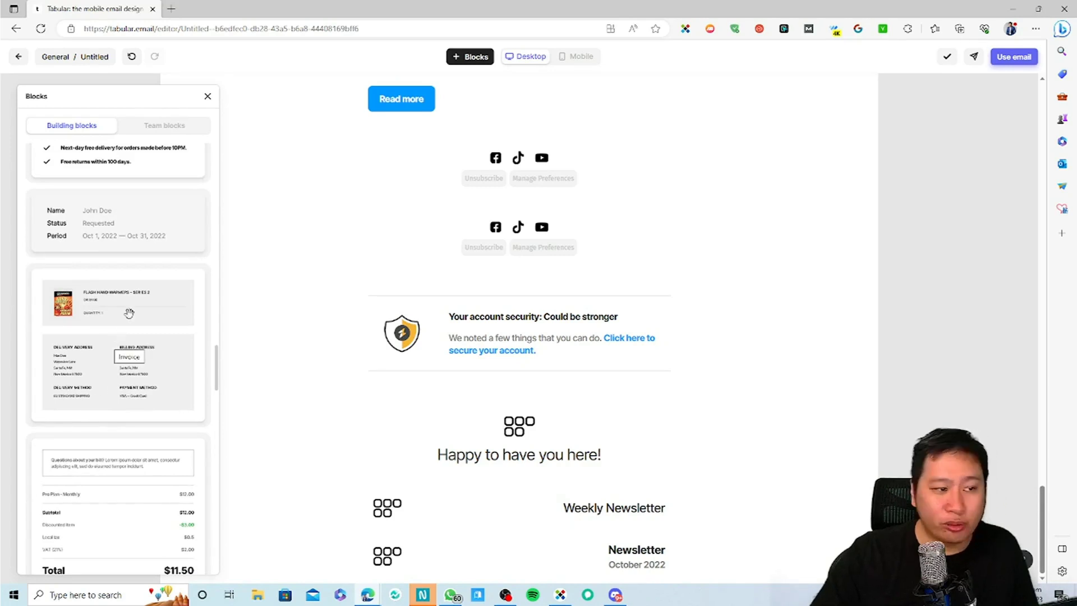
scroll(104, 325, "up", 3)
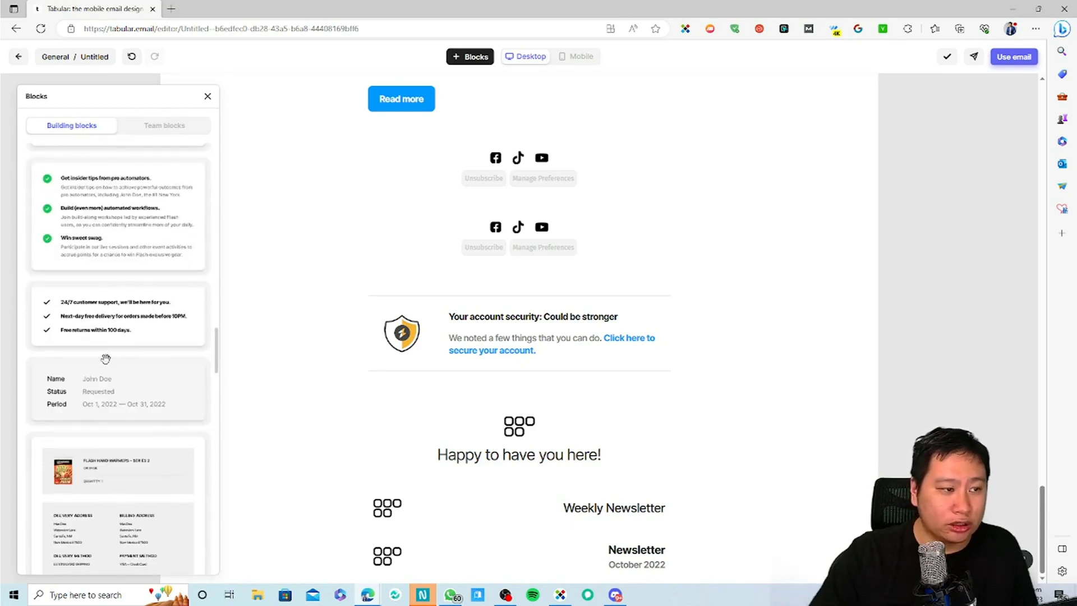
scroll(103, 355, "up", 2)
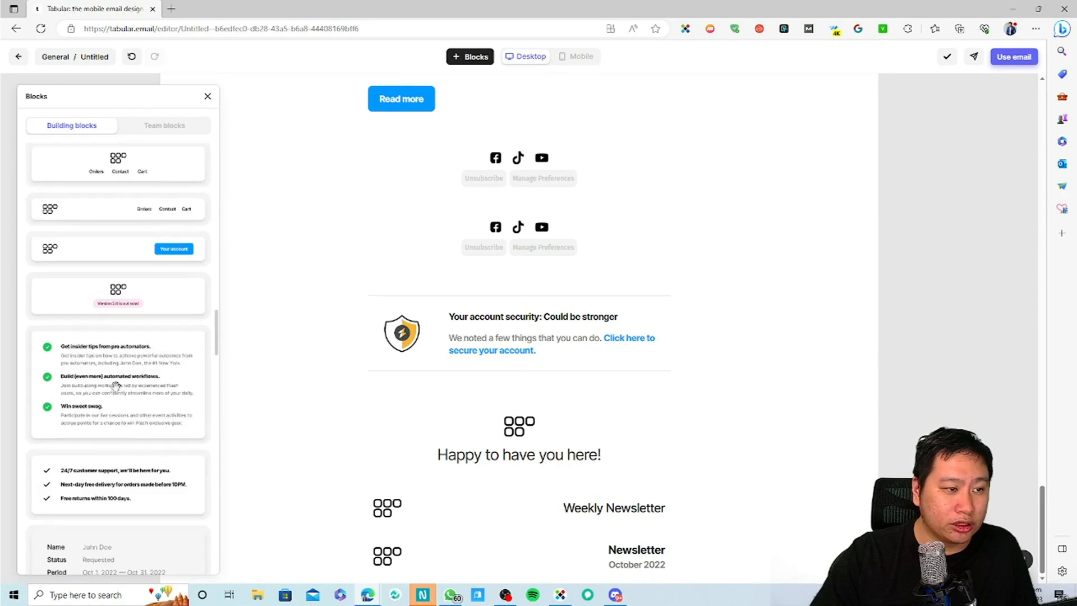
scroll(113, 393, "down", 5)
scroll(115, 466, "down", 3)
scroll(119, 469, "down", 3)
scroll(118, 469, "down", 5)
scroll(119, 469, "down", 1)
scroll(119, 470, "up", 6)
scroll(120, 468, "up", 1)
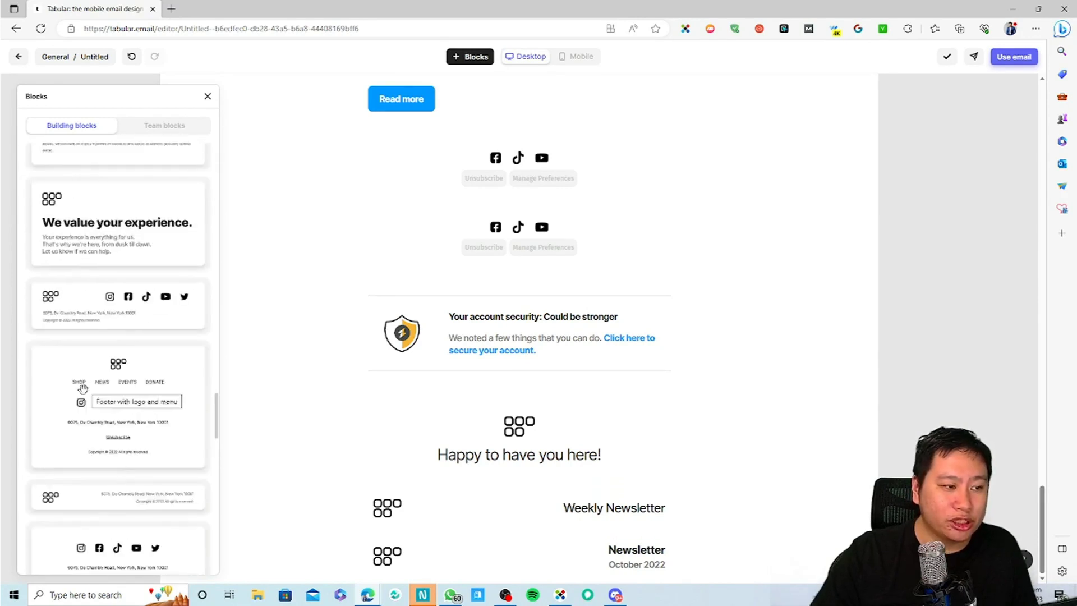
scroll(71, 420, "up", 6)
scroll(92, 386, "up", 1)
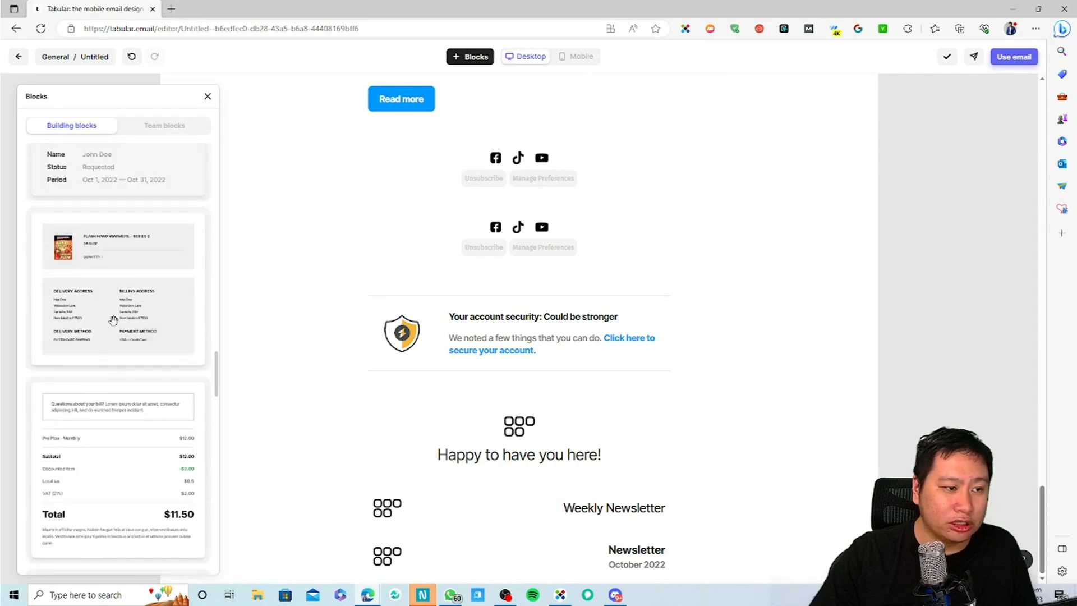
left_click_drag(113, 320, 395, 419)
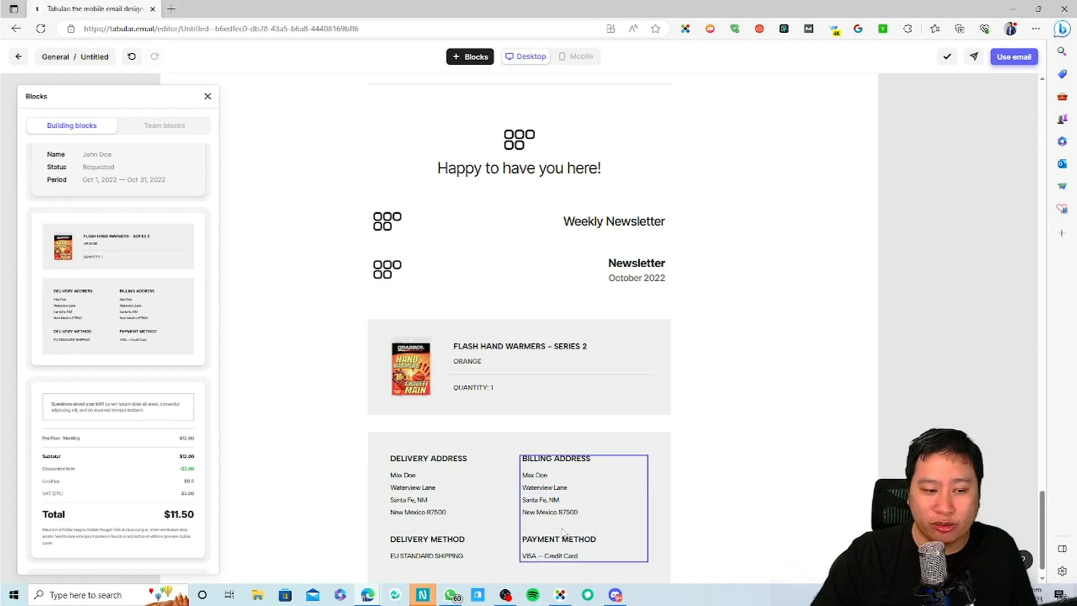
Scroll through the canvas to review the newly added blocks.
scroll(434, 559, "up", 1)
scroll(435, 559, "down", 2)
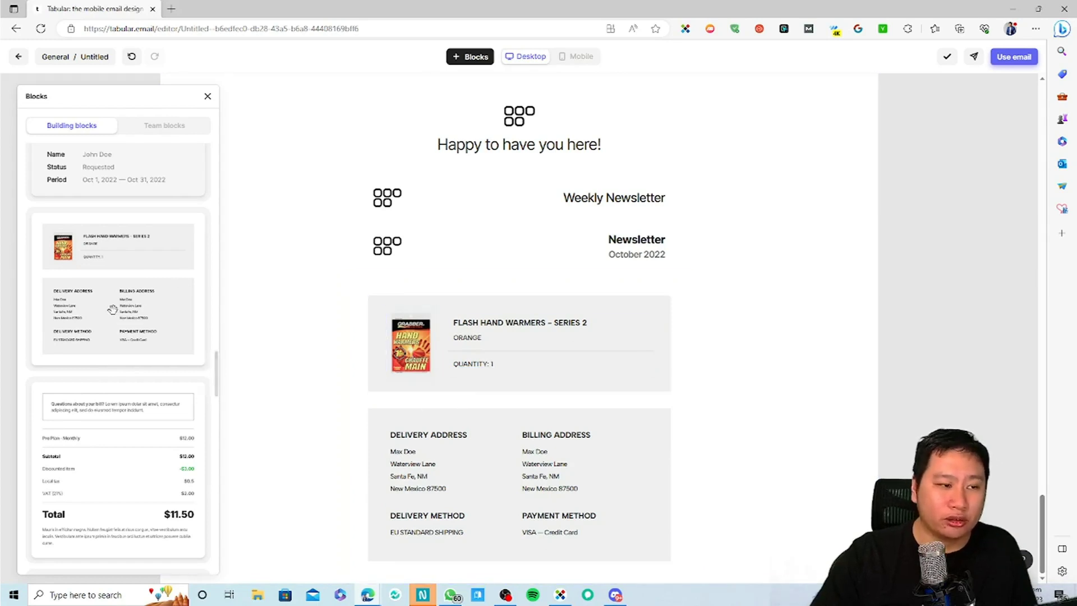
scroll(133, 351, "down", 5)
scroll(134, 359, "down", 3)
scroll(137, 373, "down", 3)
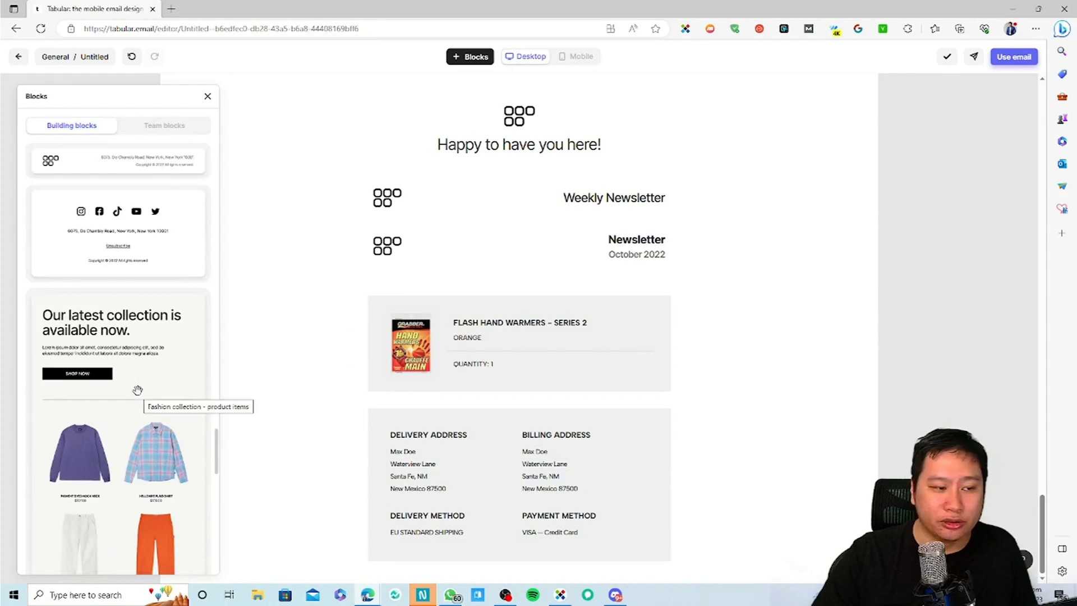
scroll(138, 390, "down", 3)
scroll(129, 393, "down", 3)
scroll(125, 410, "down", 3)
scroll(125, 412, "down", 3)
scroll(95, 437, "down", 3)
scroll(112, 443, "down", 1)
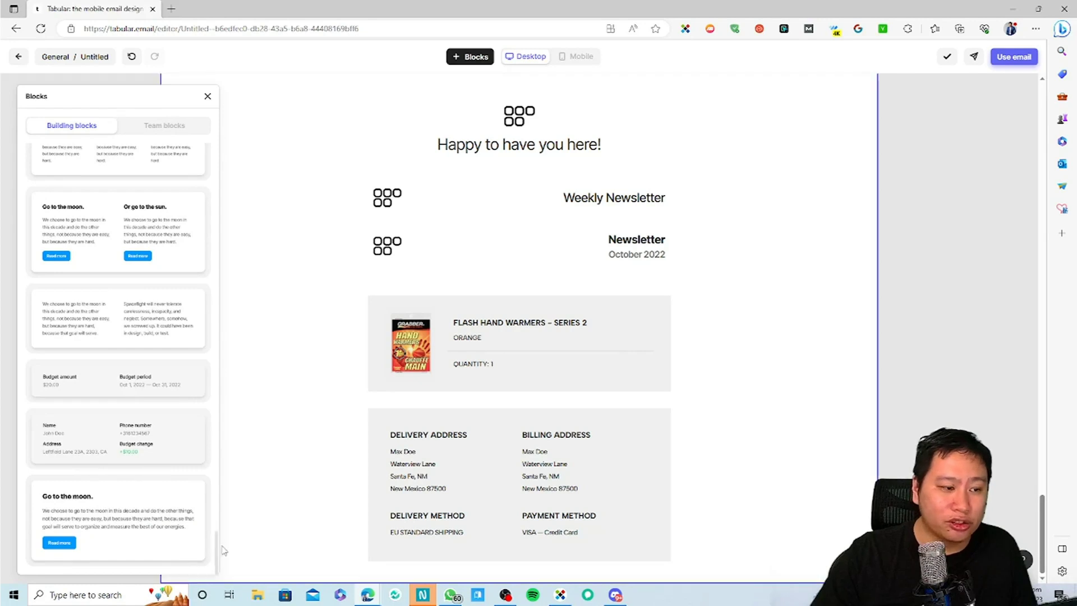
left_click_drag(216, 541, 196, 263)
scroll(196, 263, "up", 10)
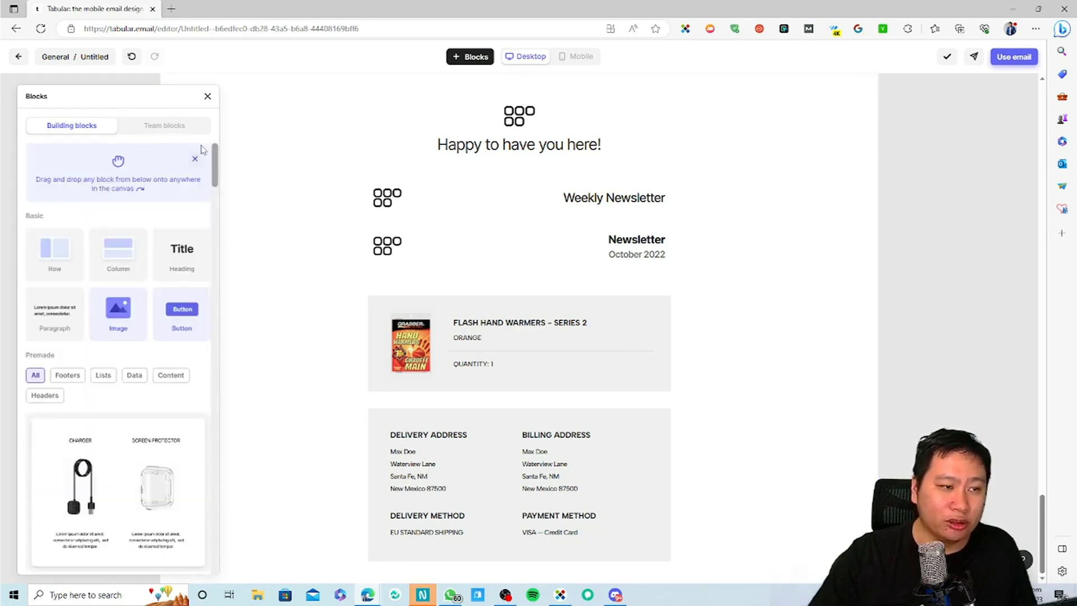
Close the block library, switch to mobile preview and select the testimonial quote column.
left_click(207, 96)
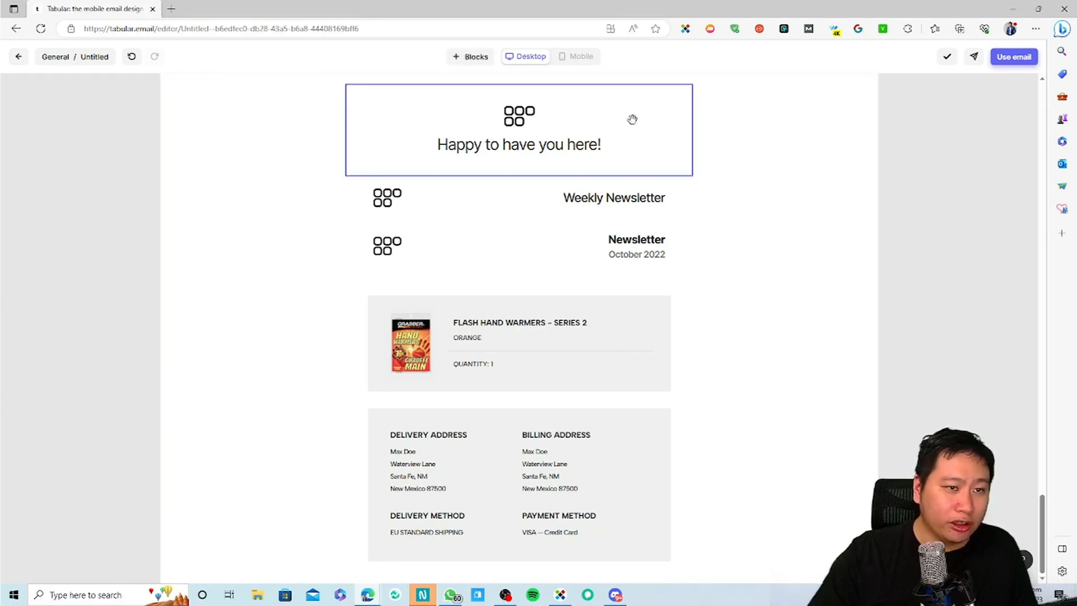
left_click(581, 58)
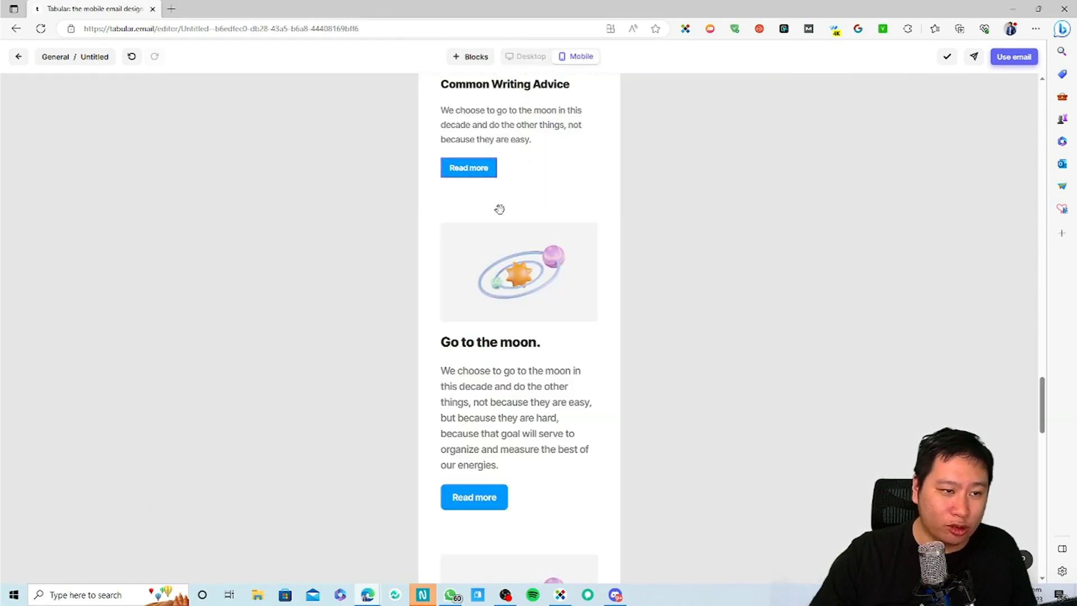
scroll(513, 271, "up", 5)
scroll(513, 272, "up", 5)
scroll(513, 272, "up", 5)
left_click(493, 182)
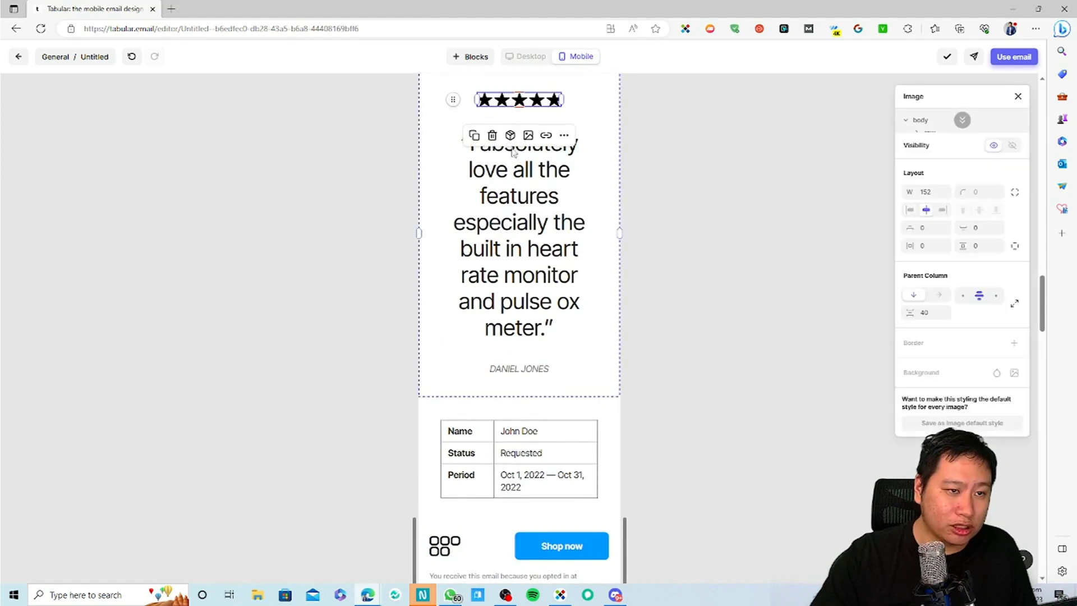
left_click(428, 212)
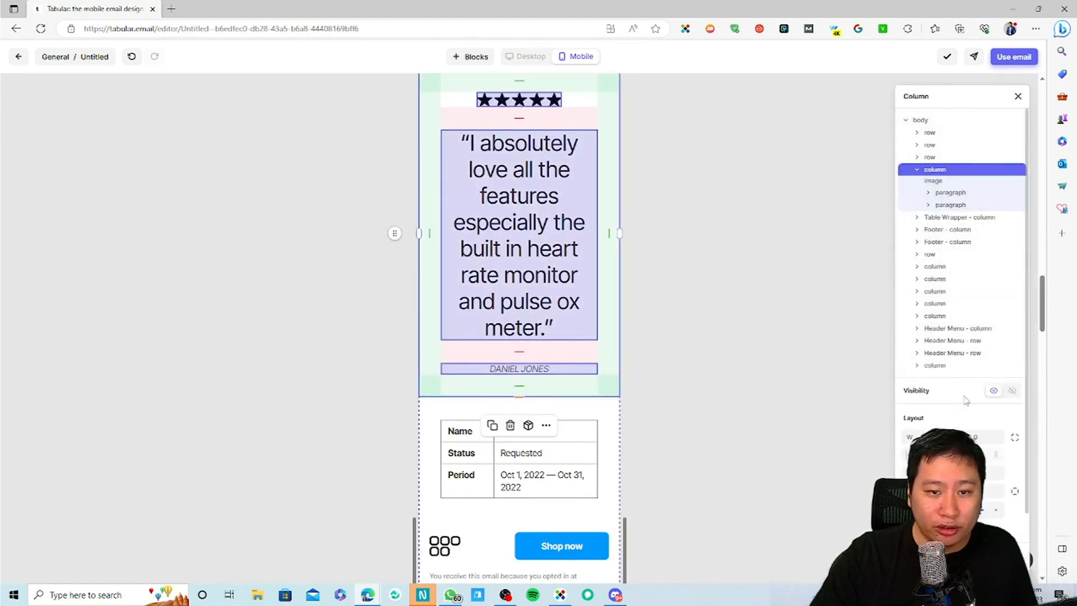
Hide the testimonial column on mobile and verify it in desktop and mobile previews.
left_click(1011, 391)
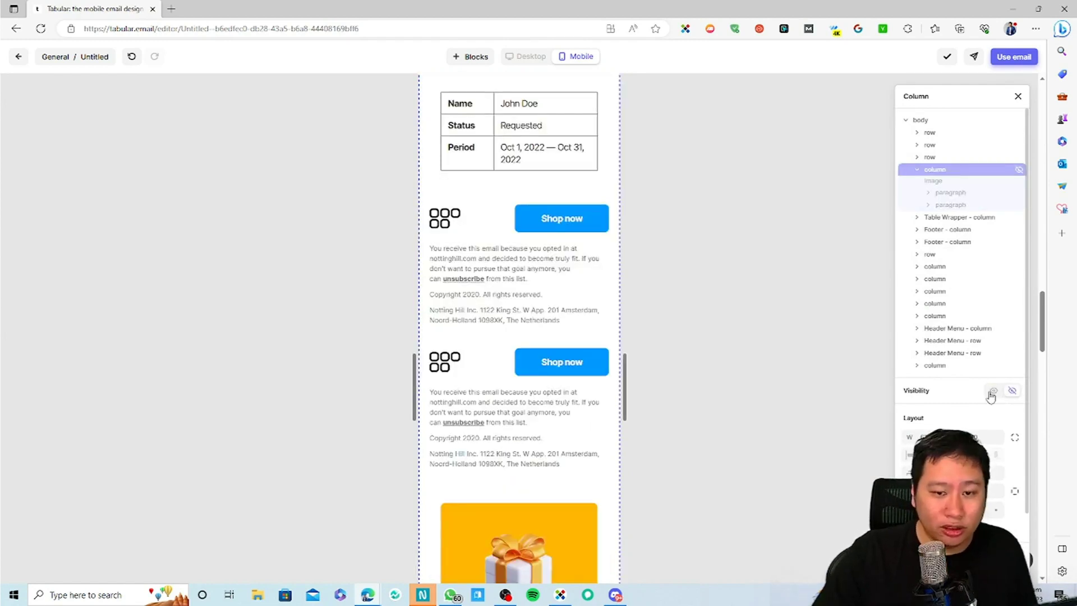
left_click(992, 392)
left_click(1013, 391)
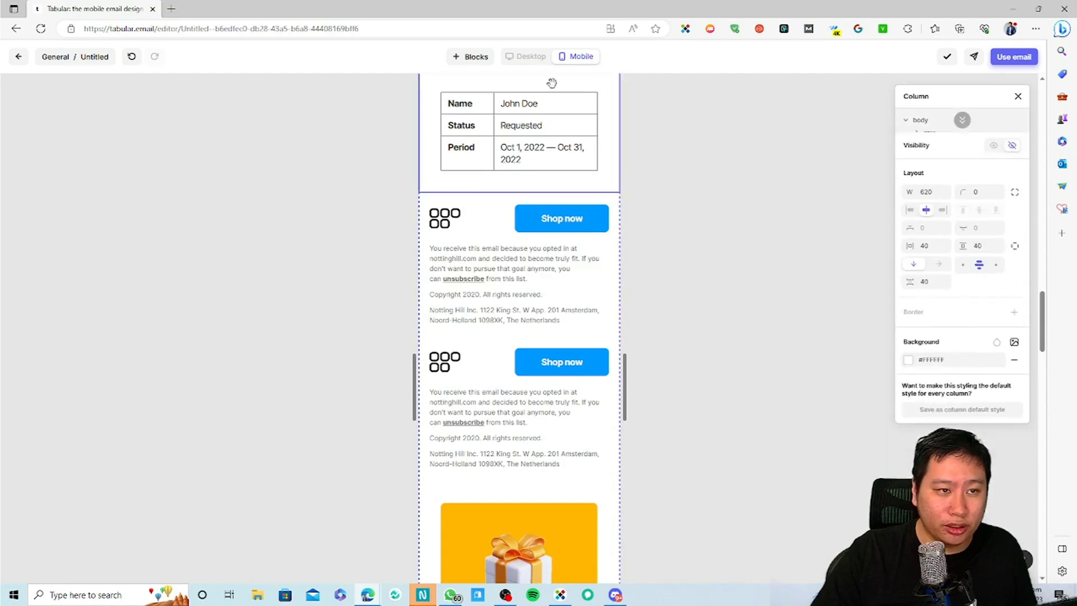
left_click(527, 57)
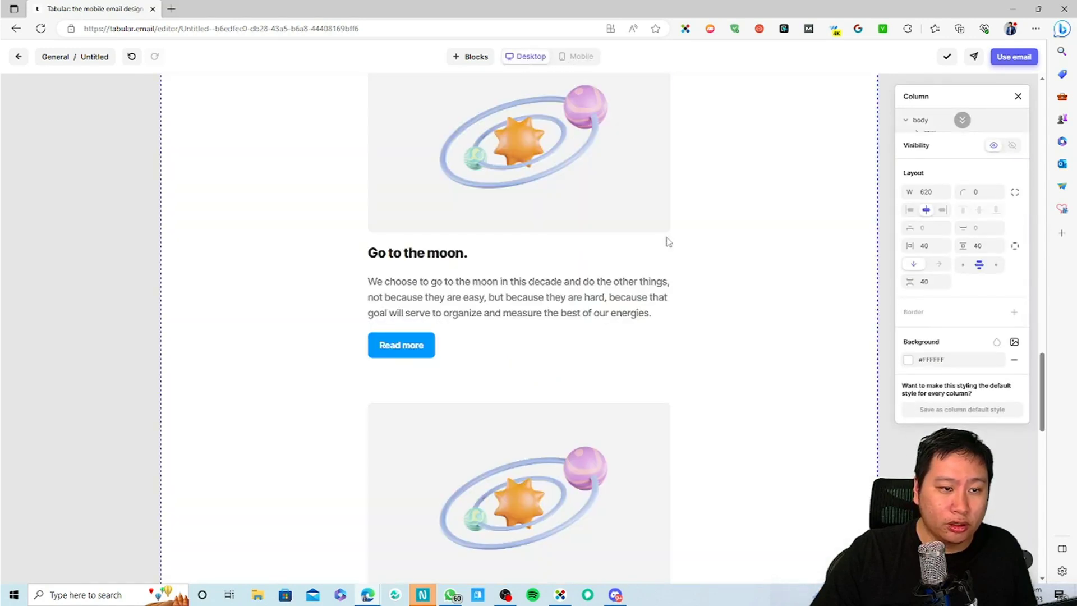
scroll(561, 224, "down", 3)
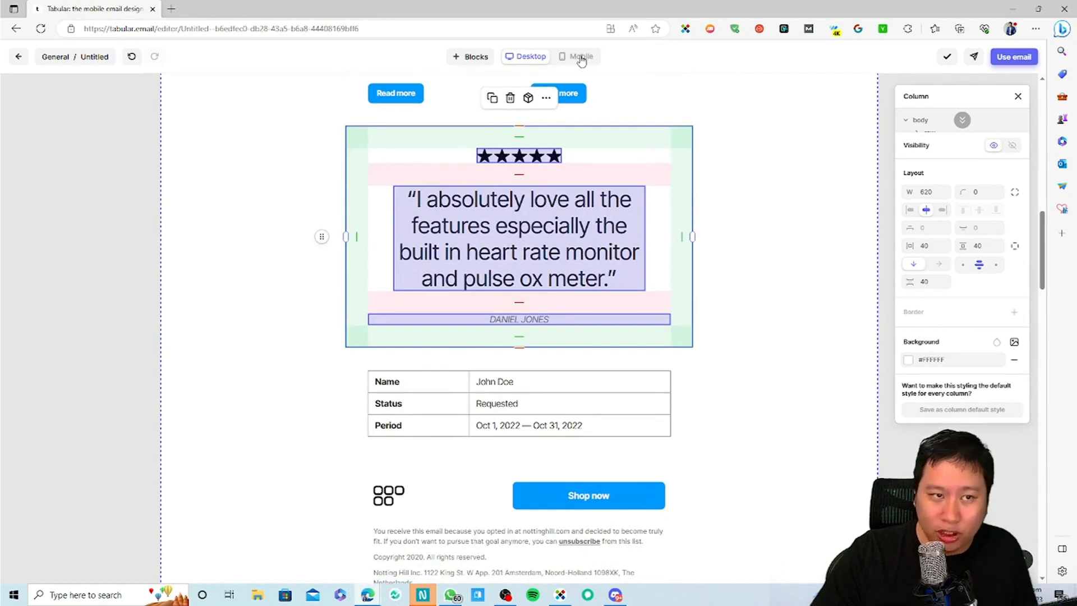
left_click(581, 58)
scroll(561, 258, "up", 2)
scroll(577, 269, "down", 5)
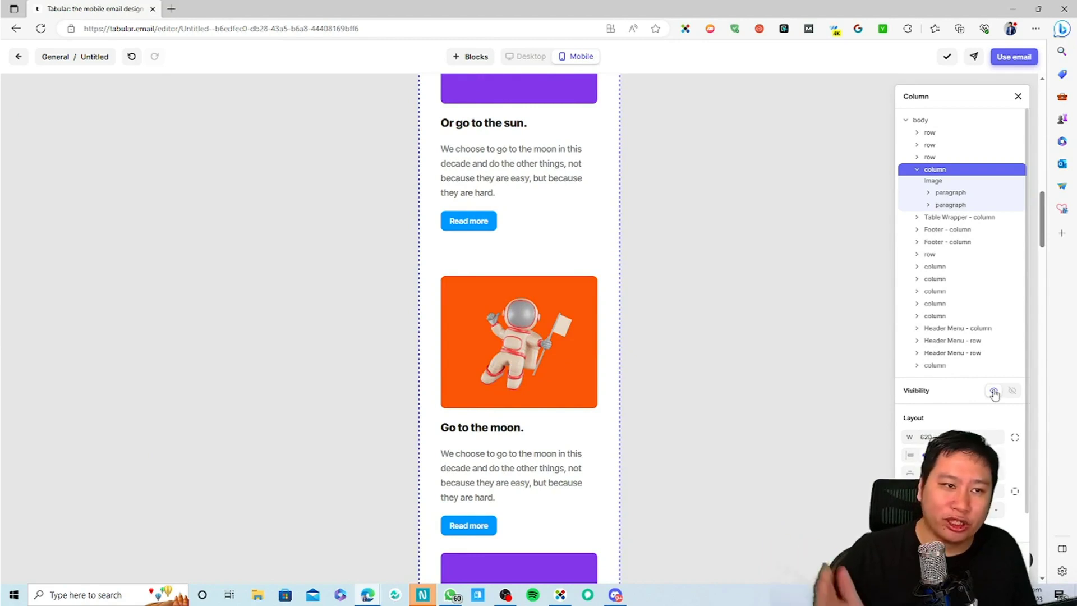
scroll(928, 344, "down", 1)
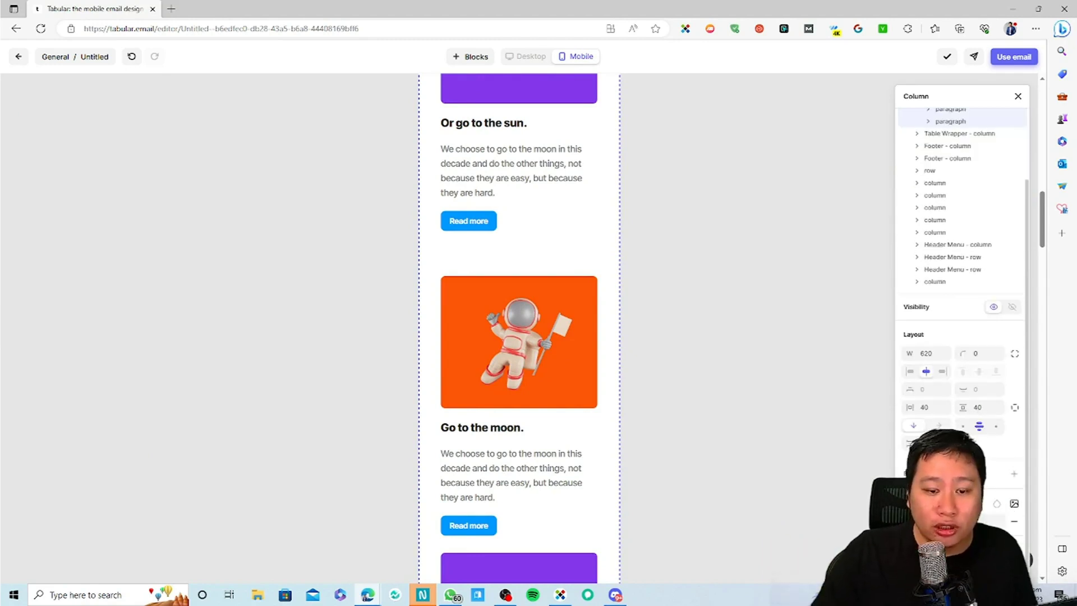
scroll(962, 225, "up", 2)
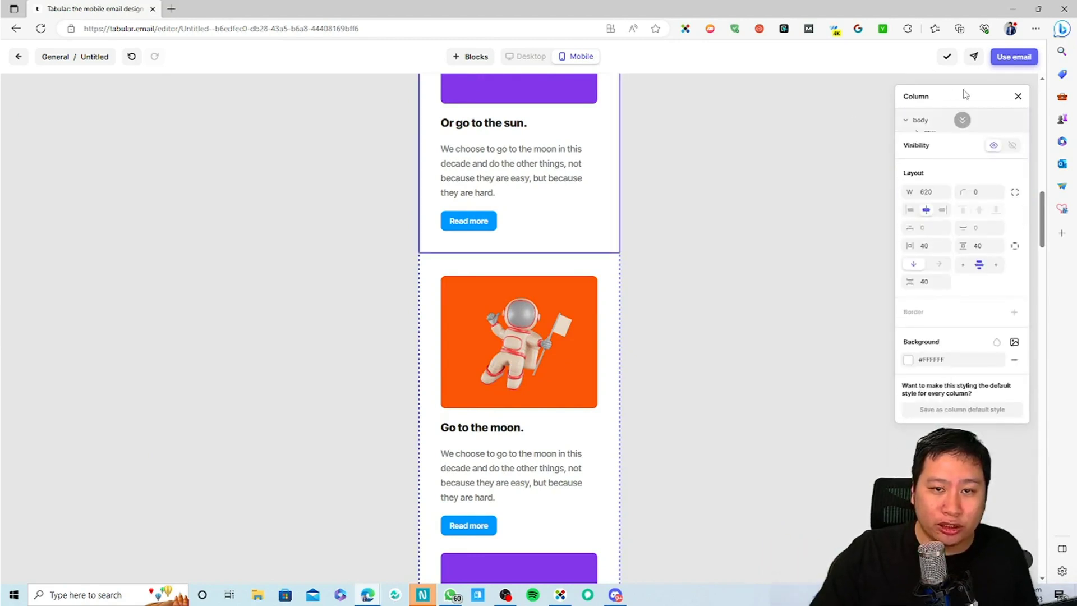
Give the planet image a corner radius of 30 in desktop view.
left_click(531, 57)
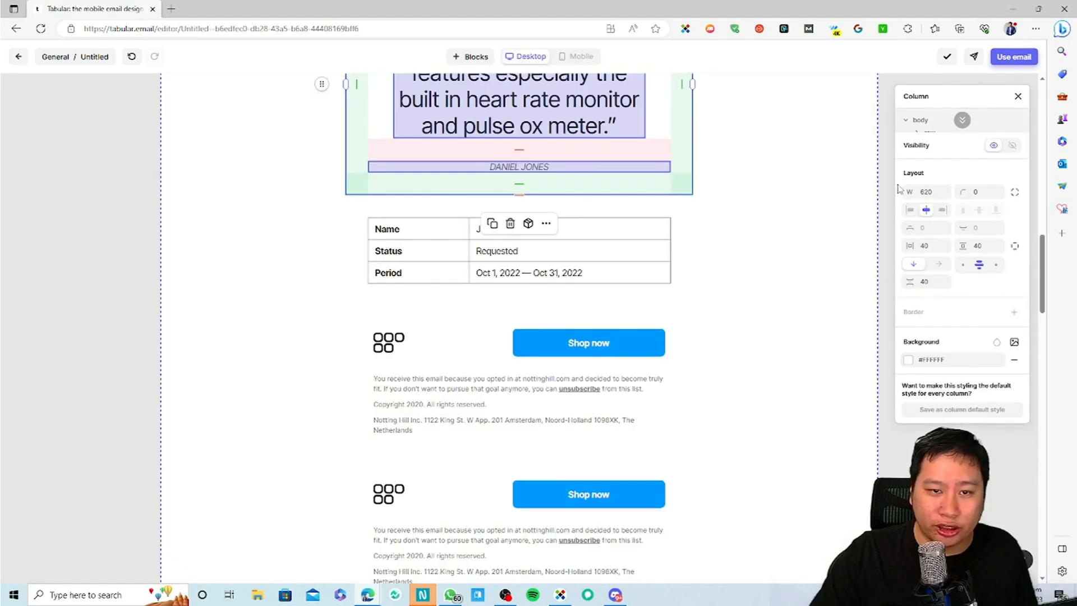
scroll(673, 252, "up", 5)
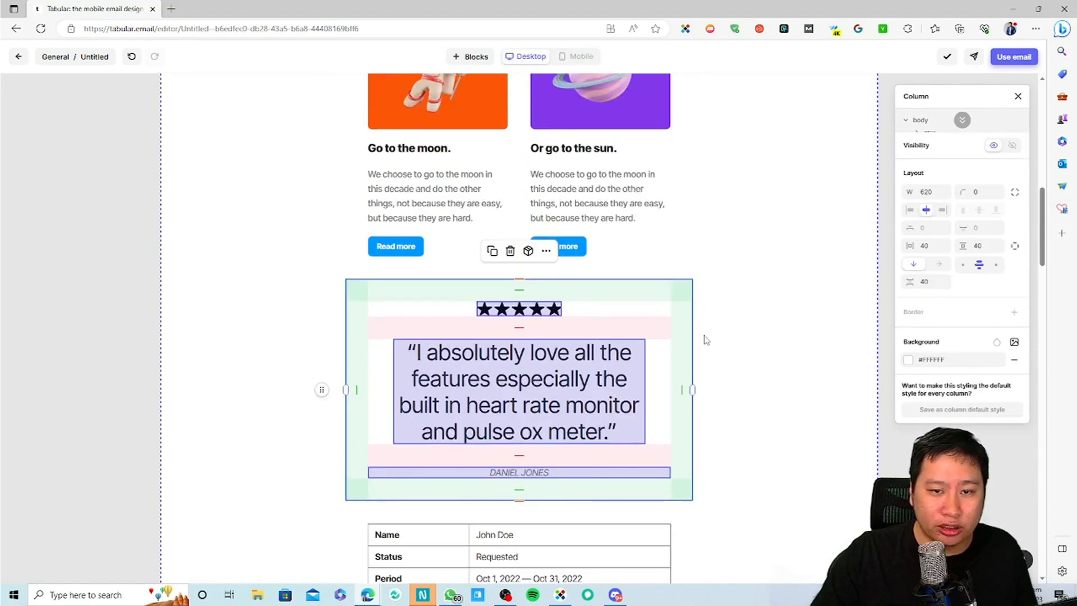
left_click(668, 268)
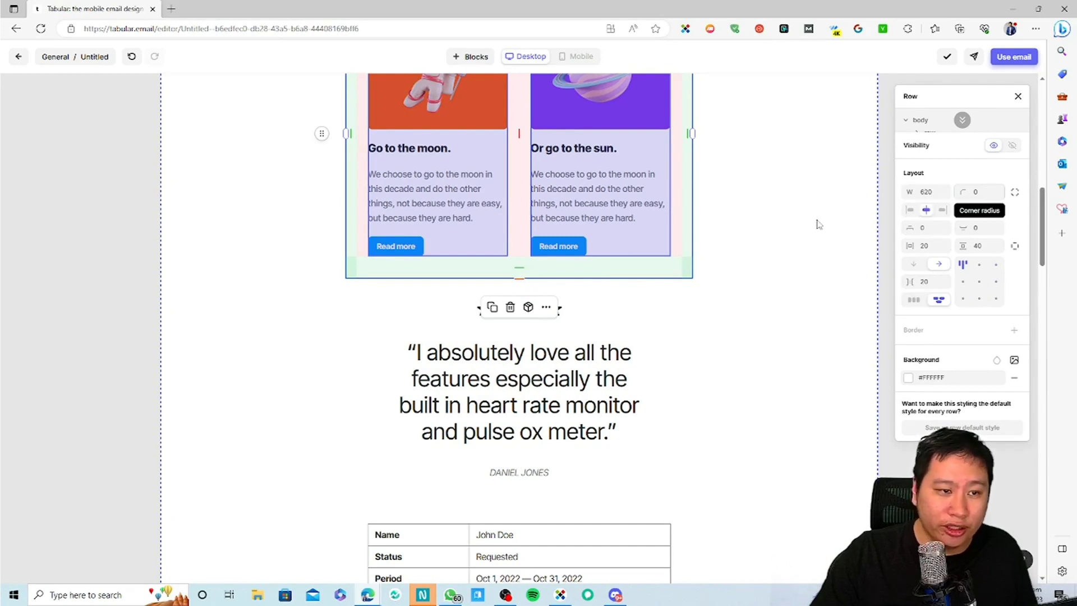
scroll(648, 271, "up", 3)
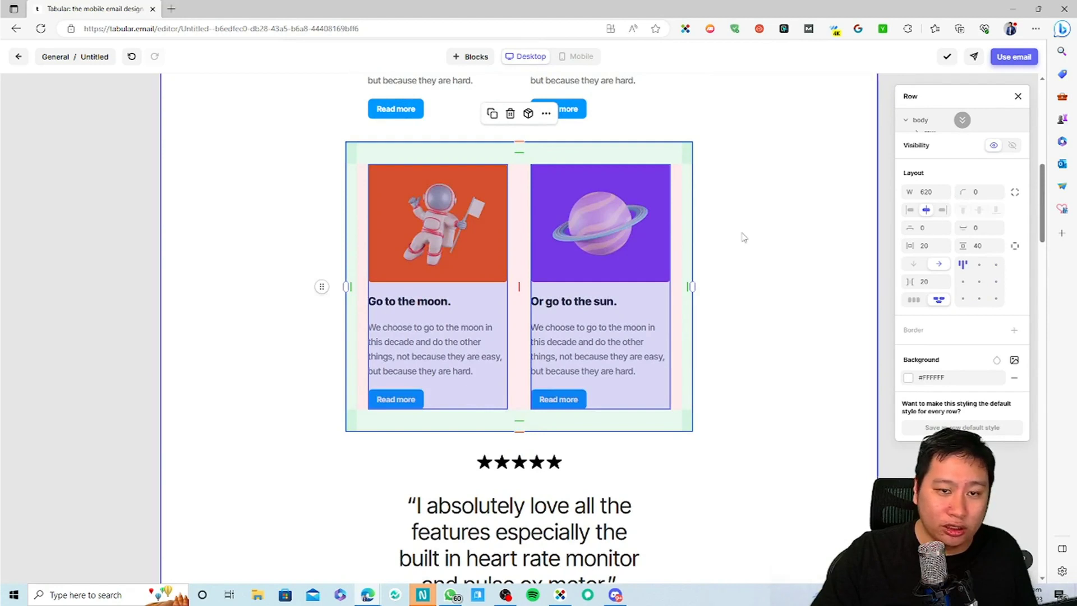
left_click(743, 237)
left_click(576, 233)
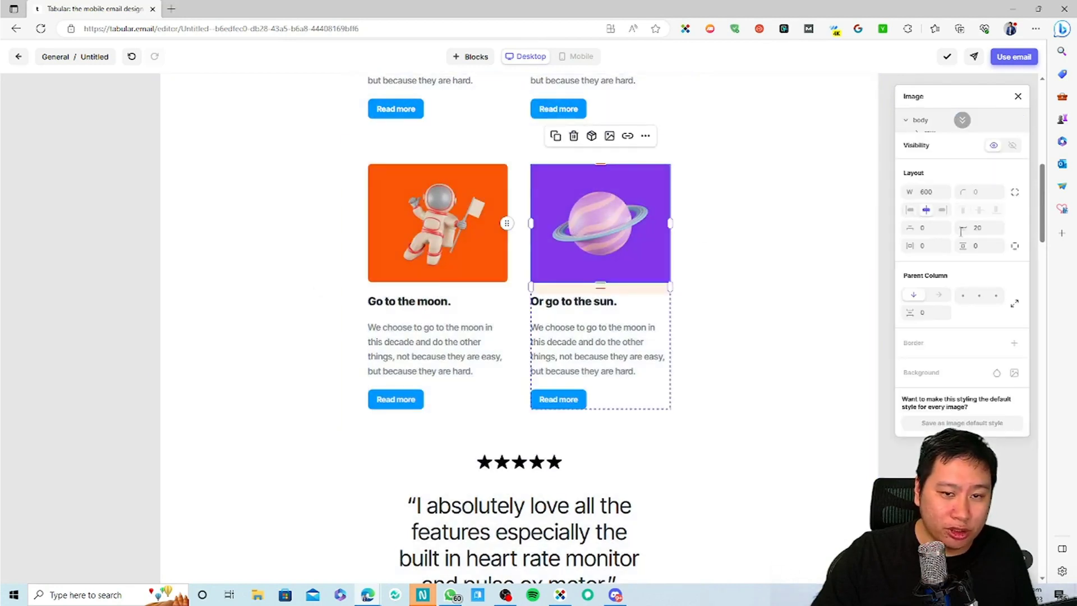
left_click(979, 193)
type("30")
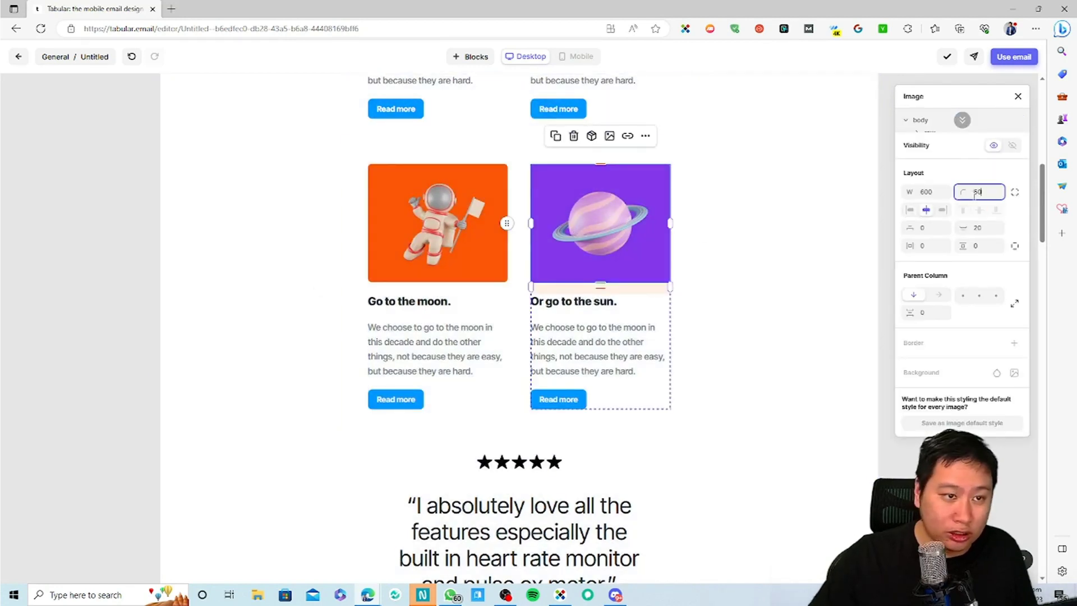
left_click(721, 263)
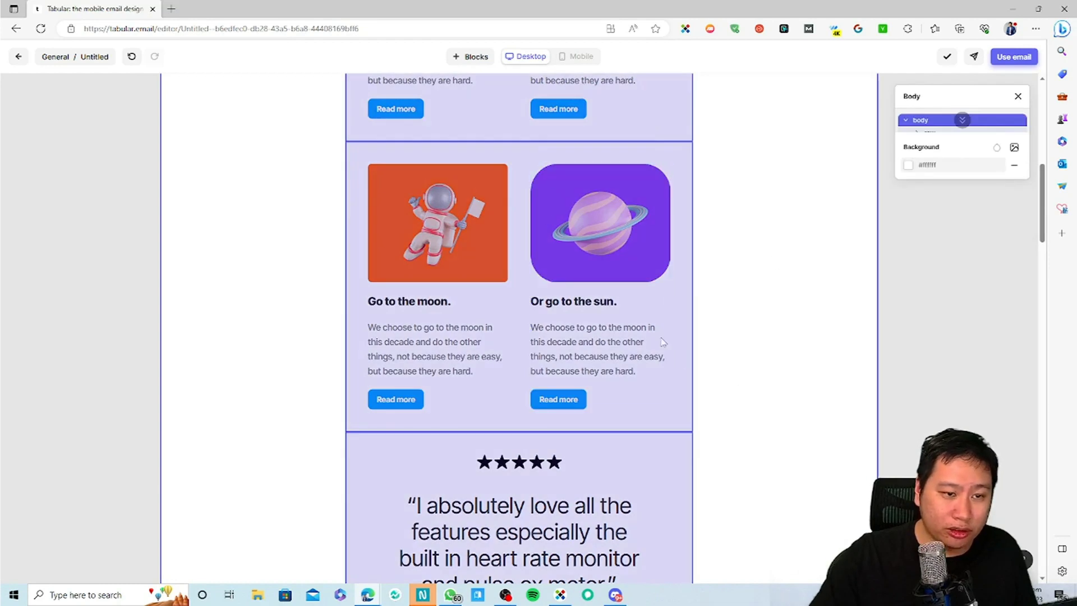
Keep the moon-and-sun row's cards side by side on mobile and add a thin black border.
left_click(671, 299)
left_click(682, 264)
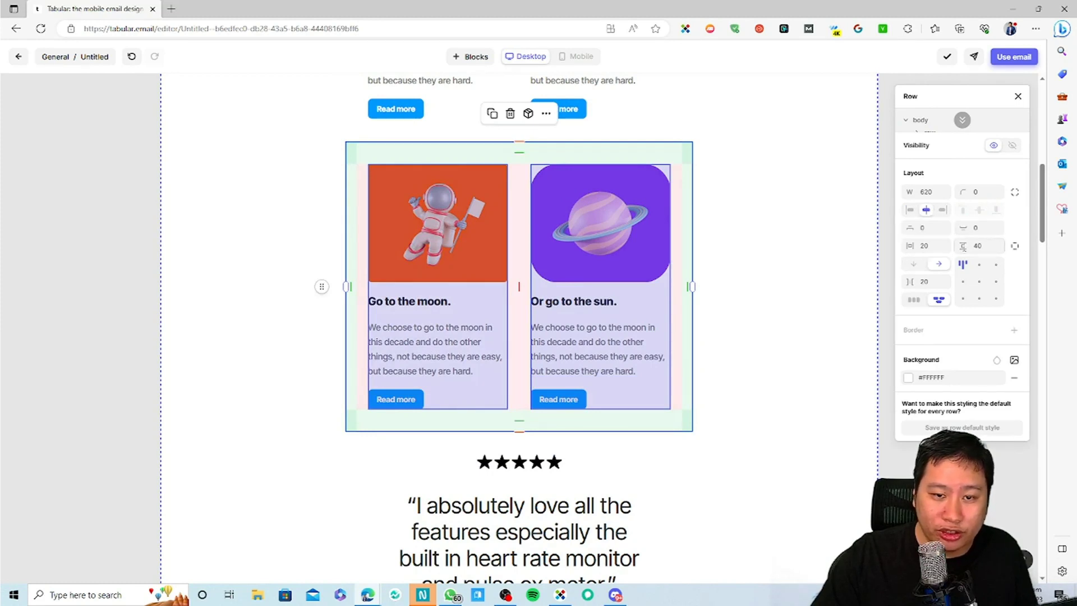
left_click(937, 264)
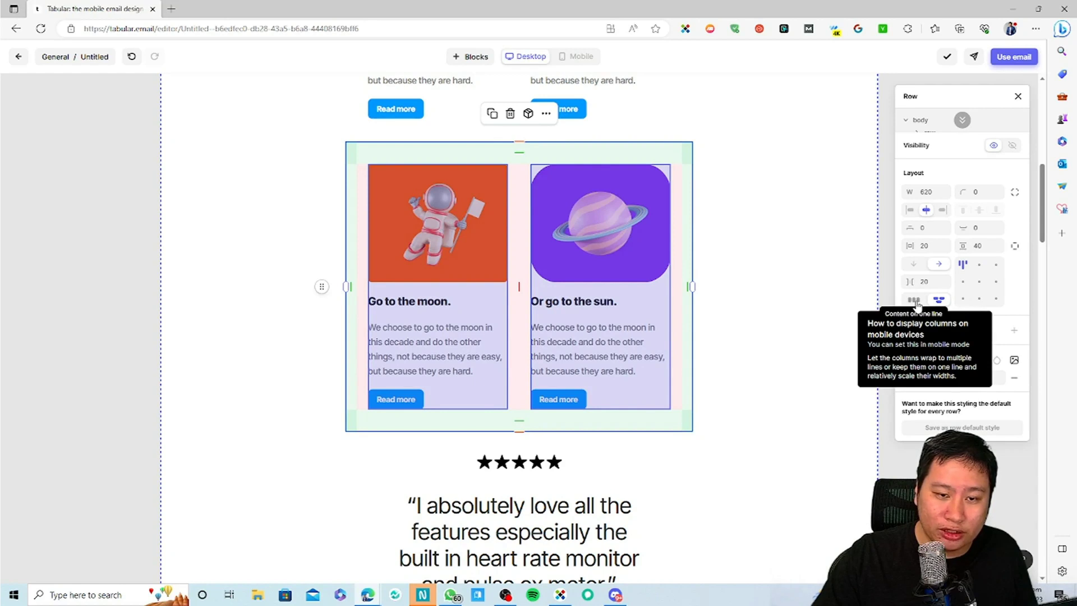
left_click(914, 300)
left_click(938, 300)
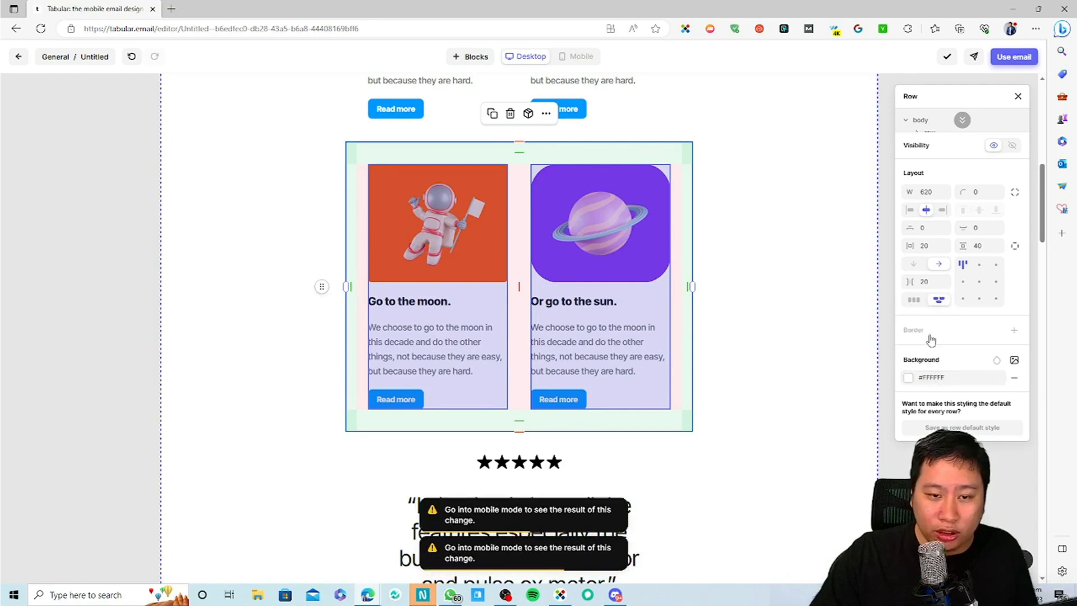
left_click(982, 333)
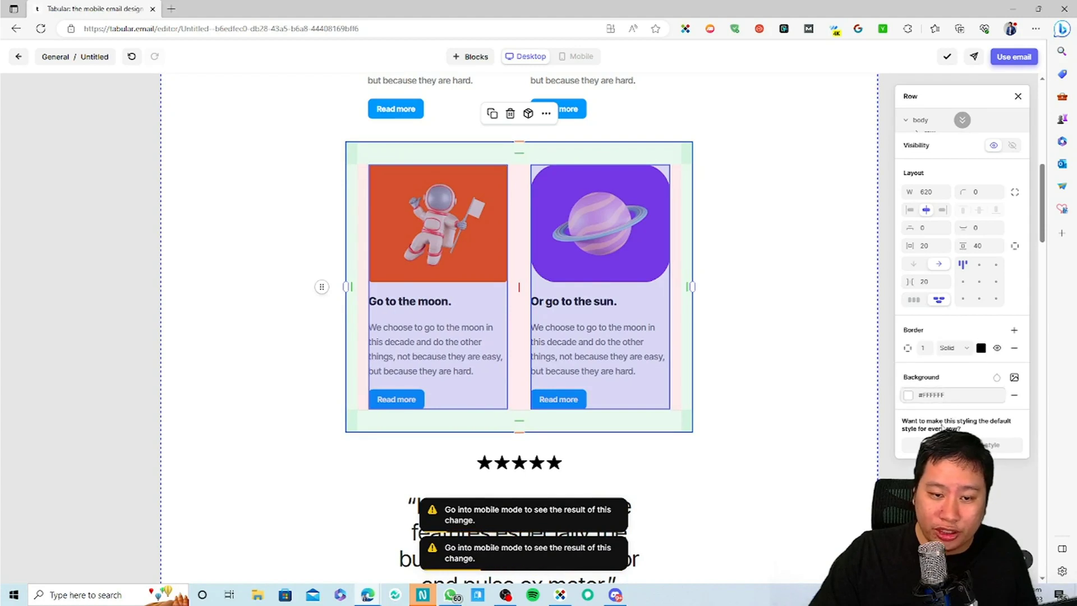
left_click(962, 119)
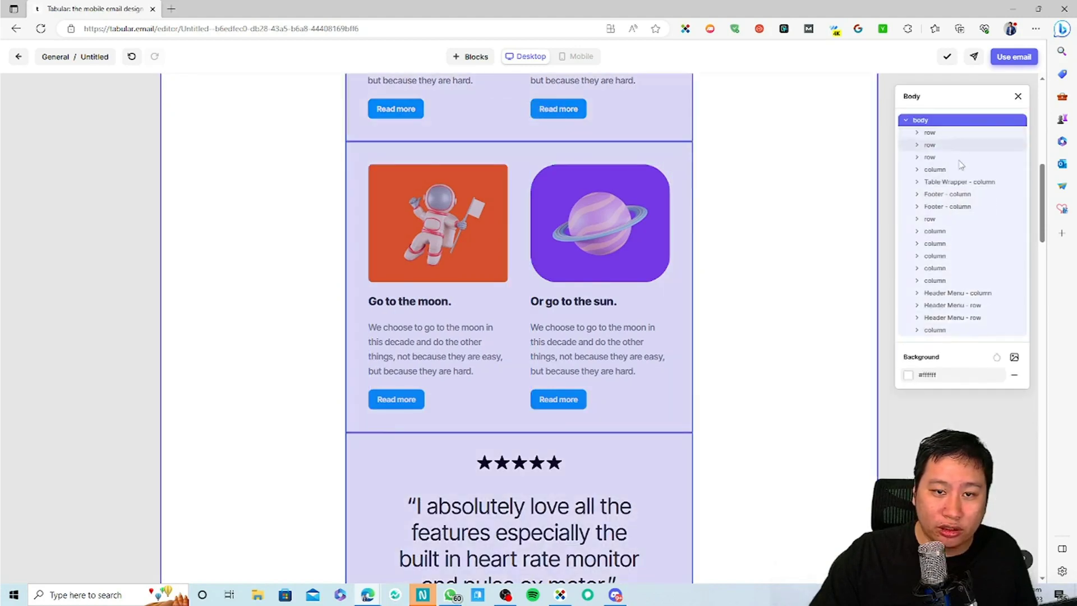
left_click(962, 119)
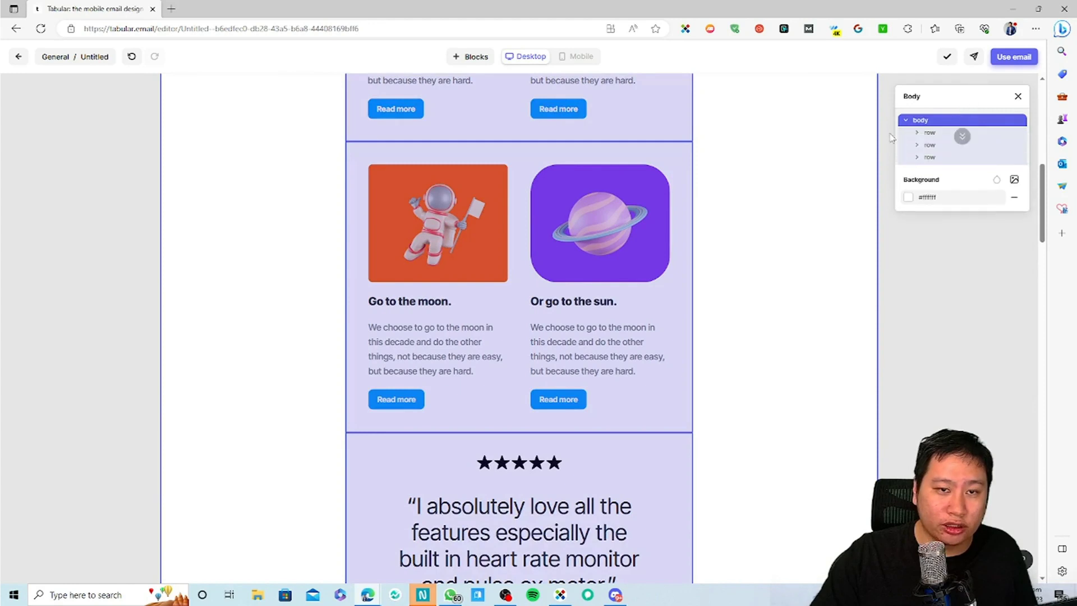
Return to the email list, toggle it to list then grid view, and start a new email.
left_click(17, 61)
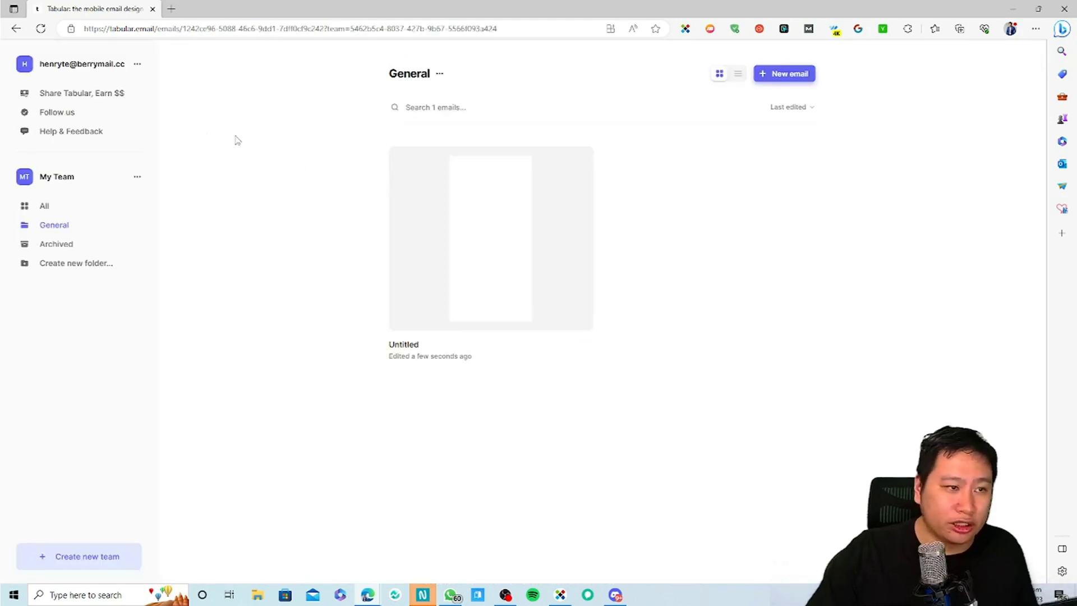
left_click(737, 76)
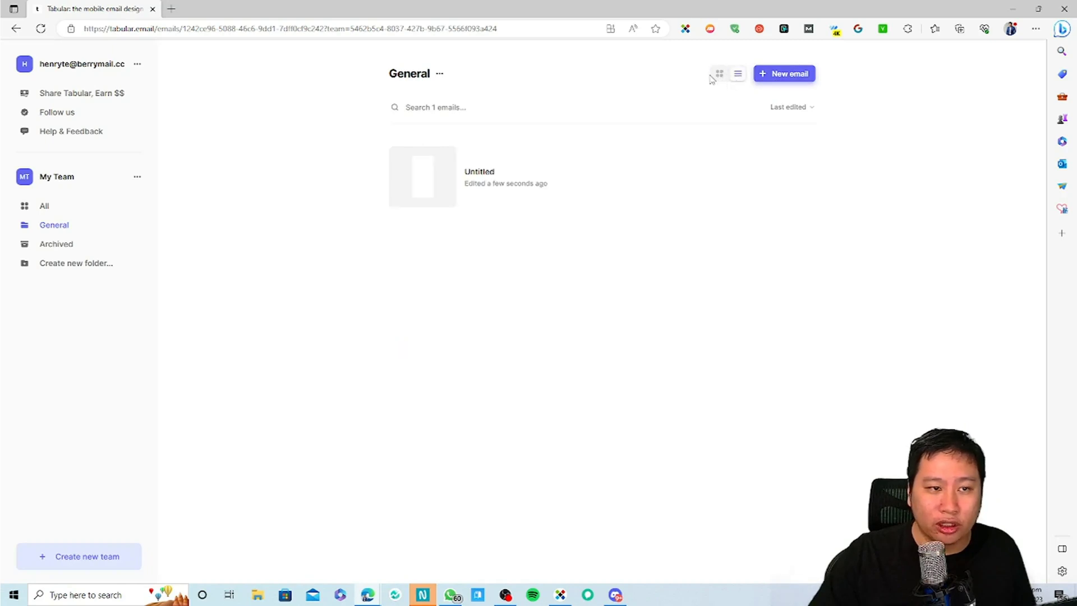
left_click(721, 78)
left_click(785, 75)
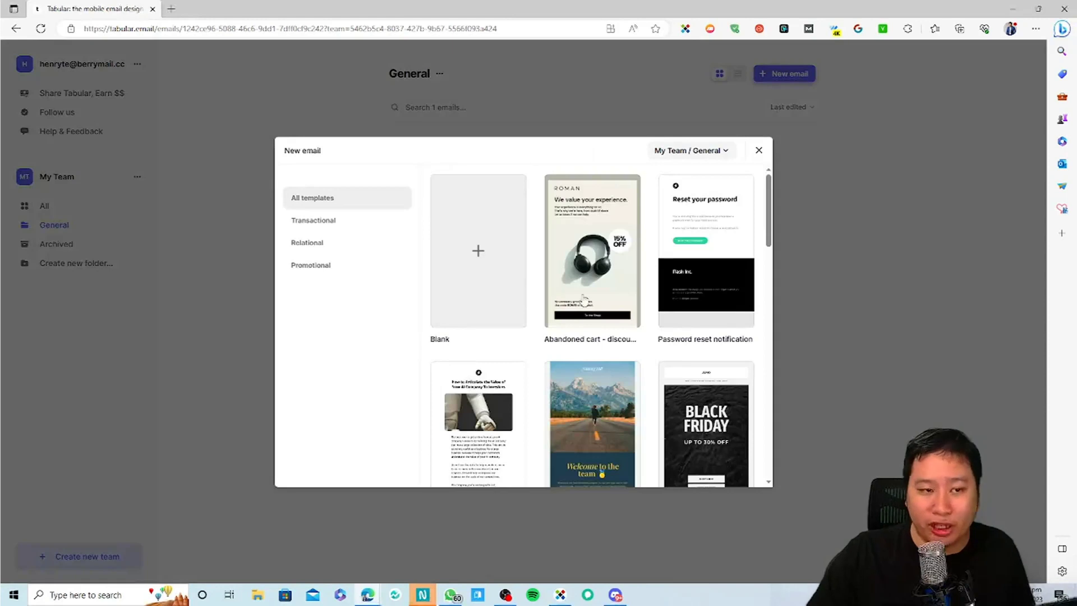
Zoom the page in and scroll through All templates in the gallery.
scroll(586, 347, "down", 1)
scroll(585, 336, "up", 1)
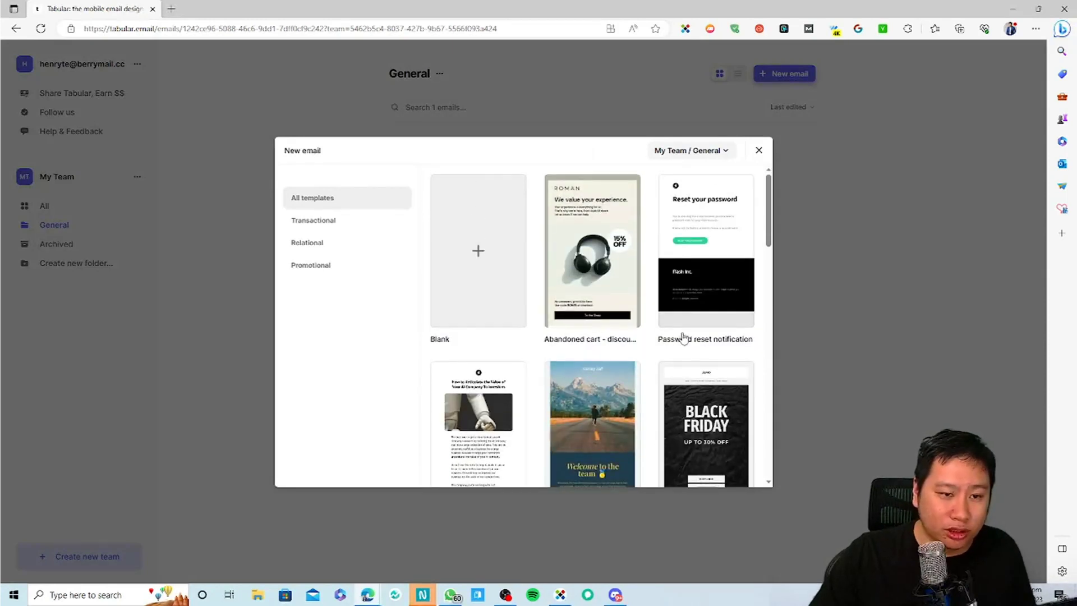
key("ctrl+plus")
key("ctrl+plus")
key("ctrl+plus")
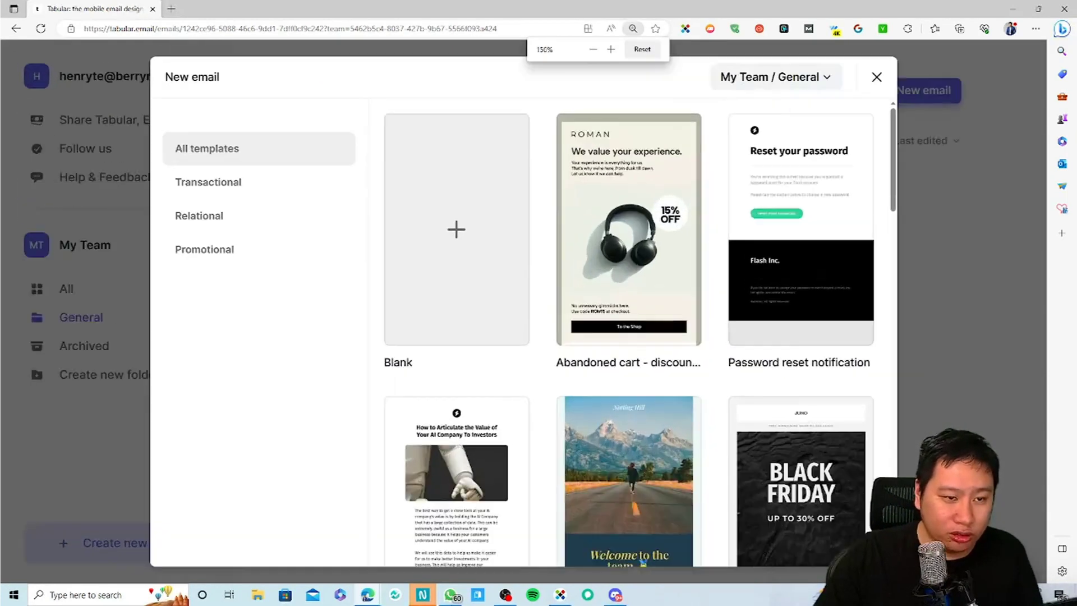
key("ctrl+plus")
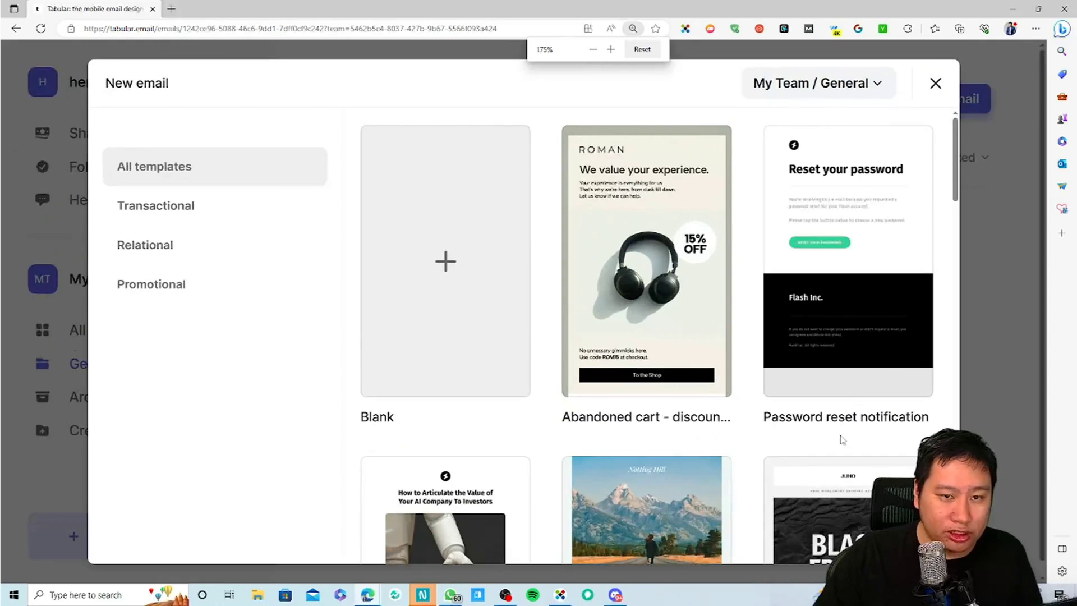
scroll(818, 414, "down", 2)
scroll(779, 397, "up", 2)
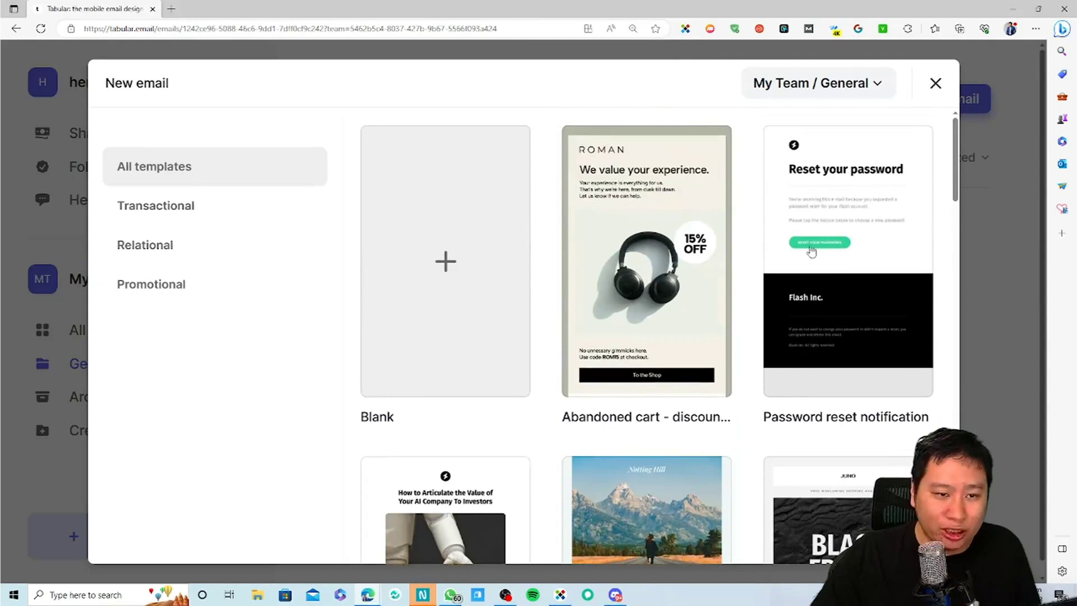
scroll(729, 359, "down", 3)
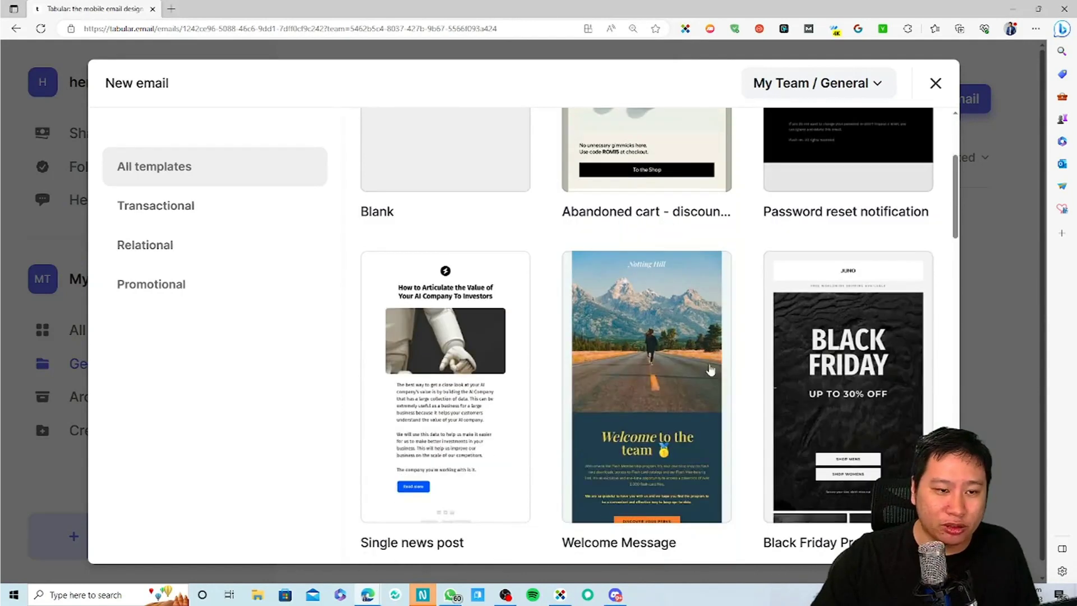
scroll(410, 402, "down", 1)
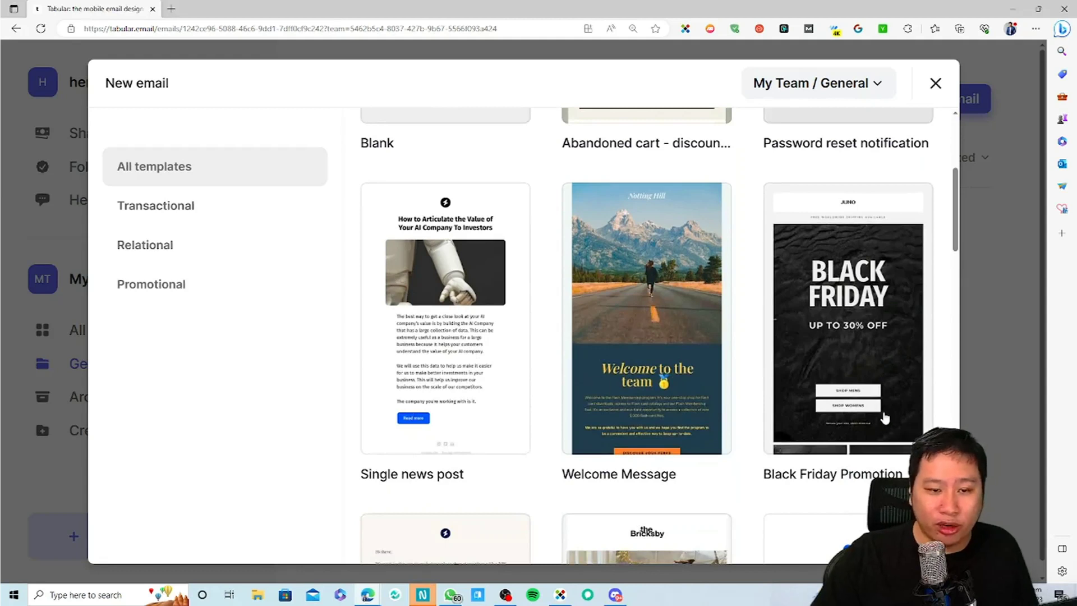
scroll(884, 418, "down", 2)
scroll(596, 475, "down", 2)
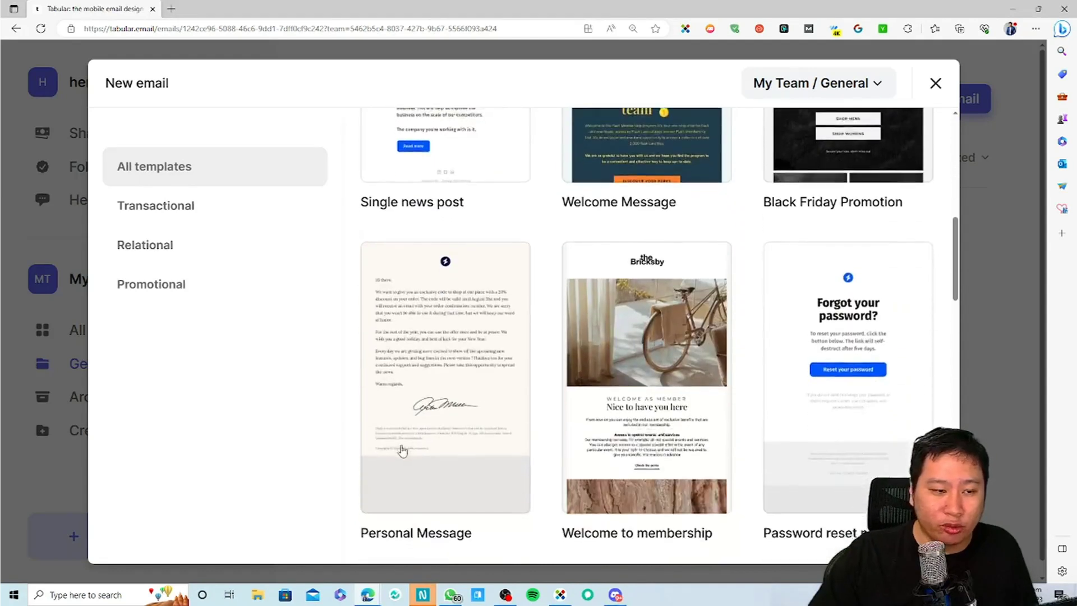
scroll(463, 293, "down", 2)
scroll(353, 369, "up", 2)
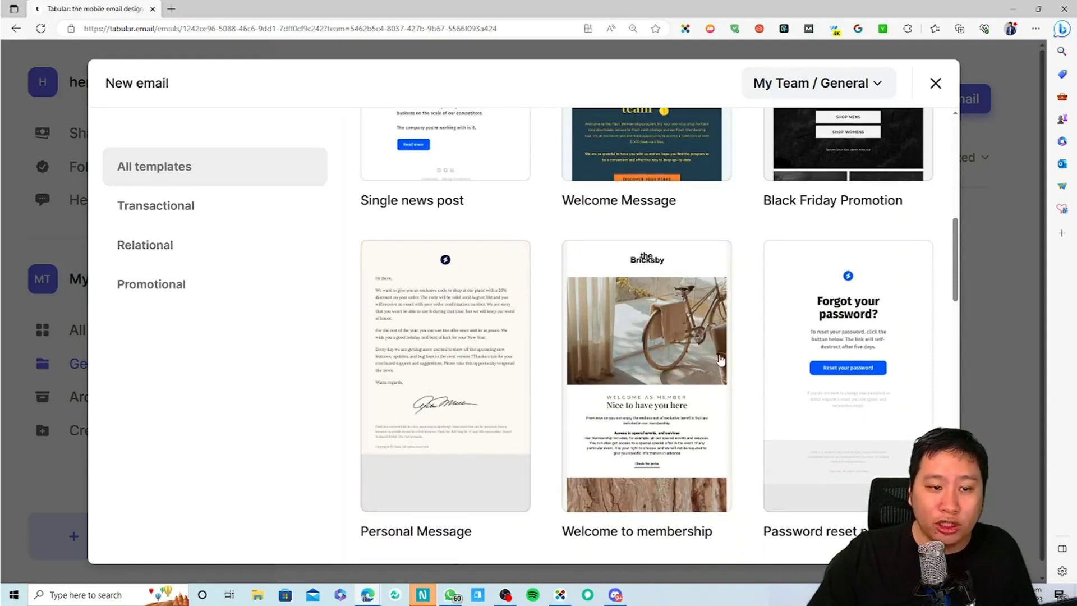
scroll(603, 393, "down", 1)
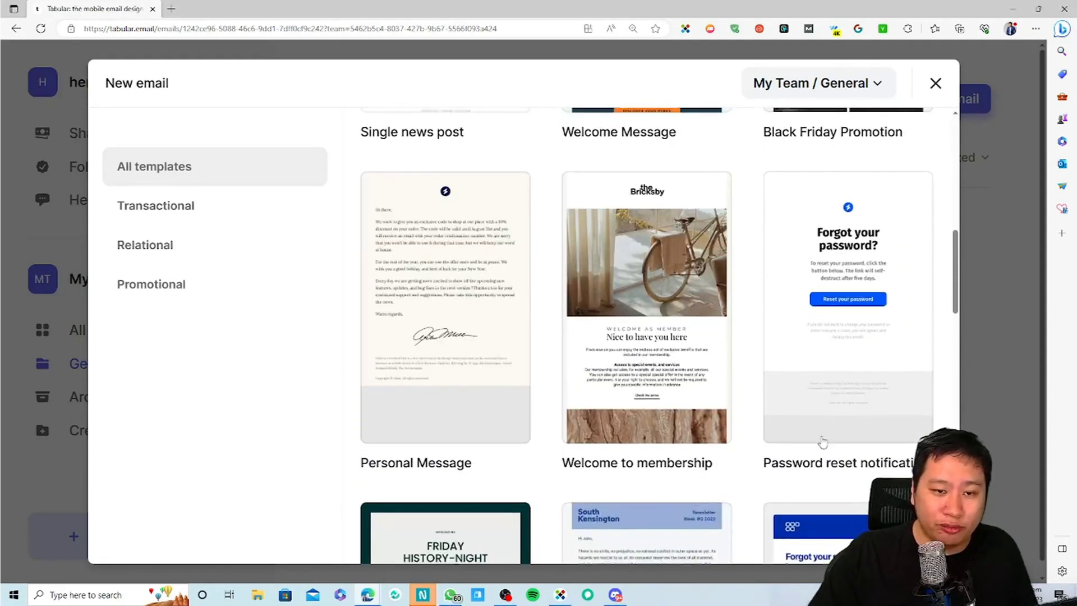
scroll(754, 473, "down", 2)
scroll(755, 468, "down", 1)
scroll(755, 462, "down", 1)
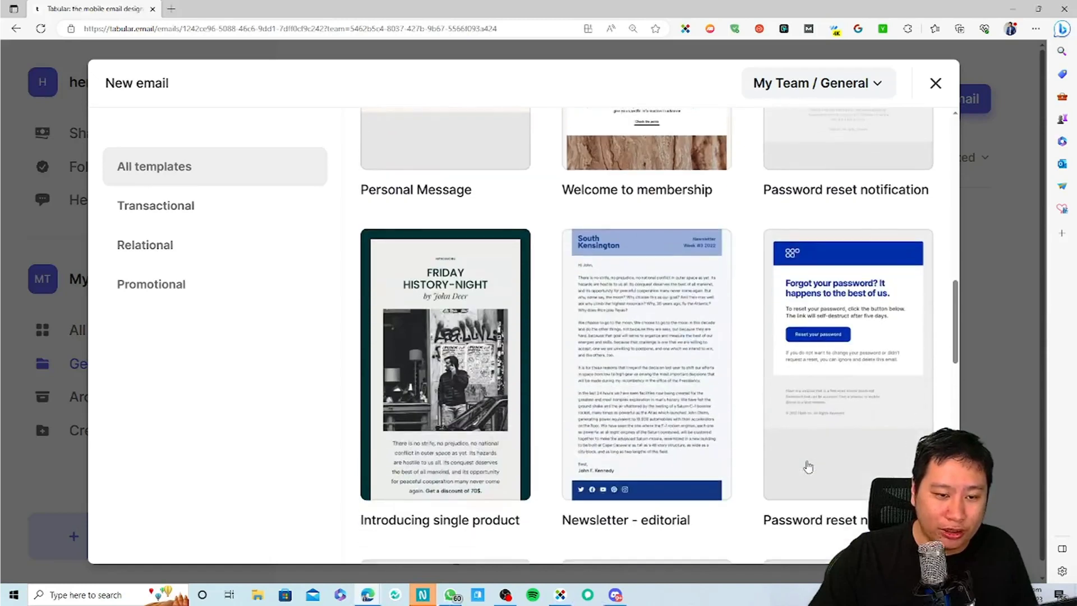
scroll(756, 453, "down", 2)
scroll(519, 435, "down", 3)
scroll(533, 435, "down", 5)
scroll(503, 431, "up", 3)
scroll(503, 431, "up", 2)
Filter the gallery to Transactional templates and browse them.
left_click(200, 207)
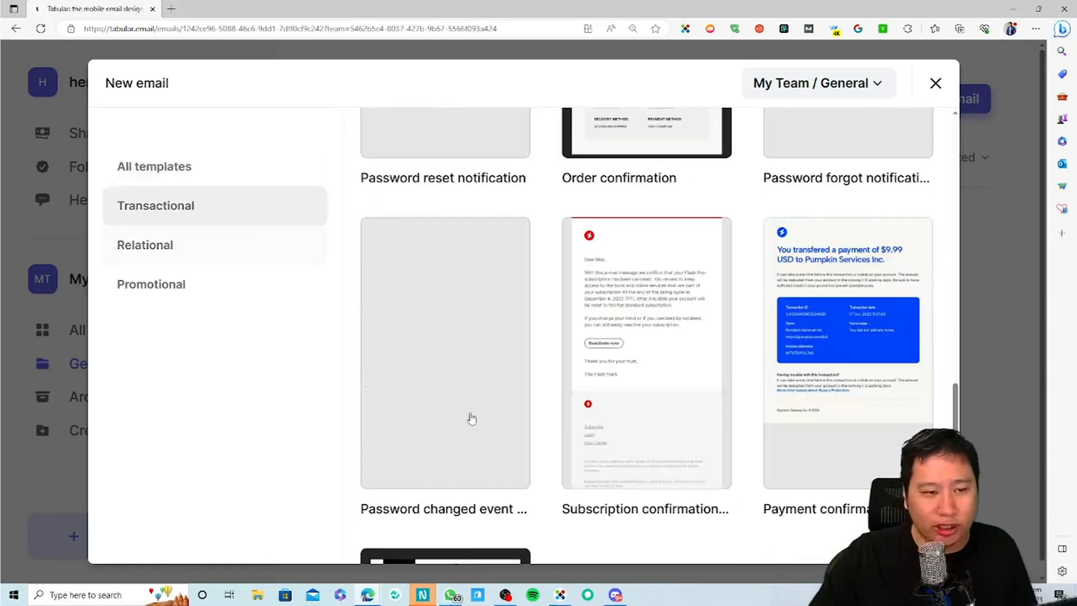
scroll(583, 381, "up", 4)
scroll(574, 395, "down", 10)
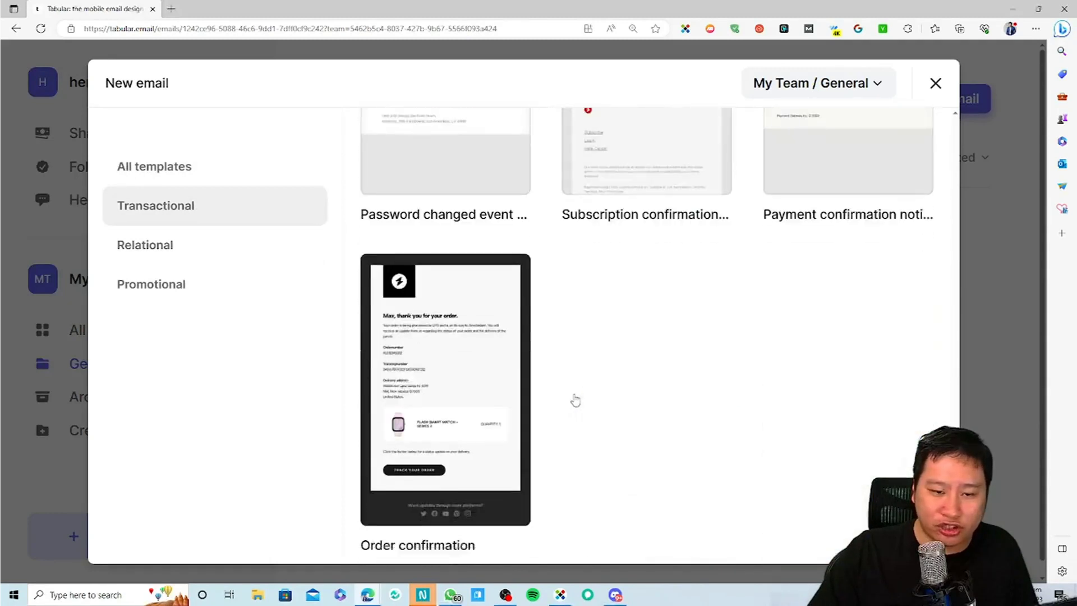
scroll(624, 445, "up", 5)
scroll(639, 450, "up", 5)
scroll(657, 456, "up", 5)
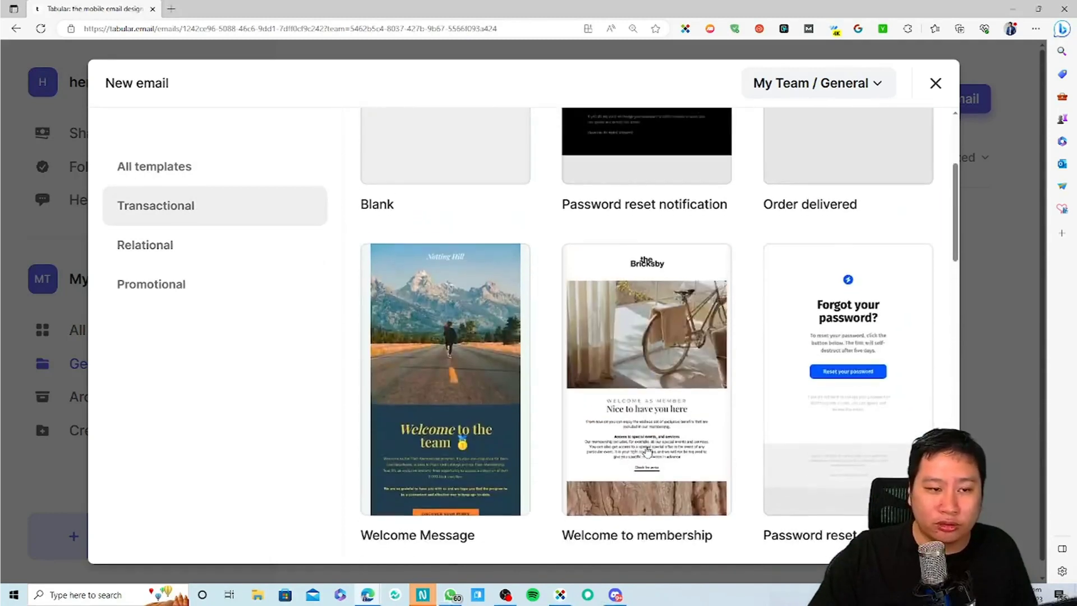
scroll(667, 460, "down", 5)
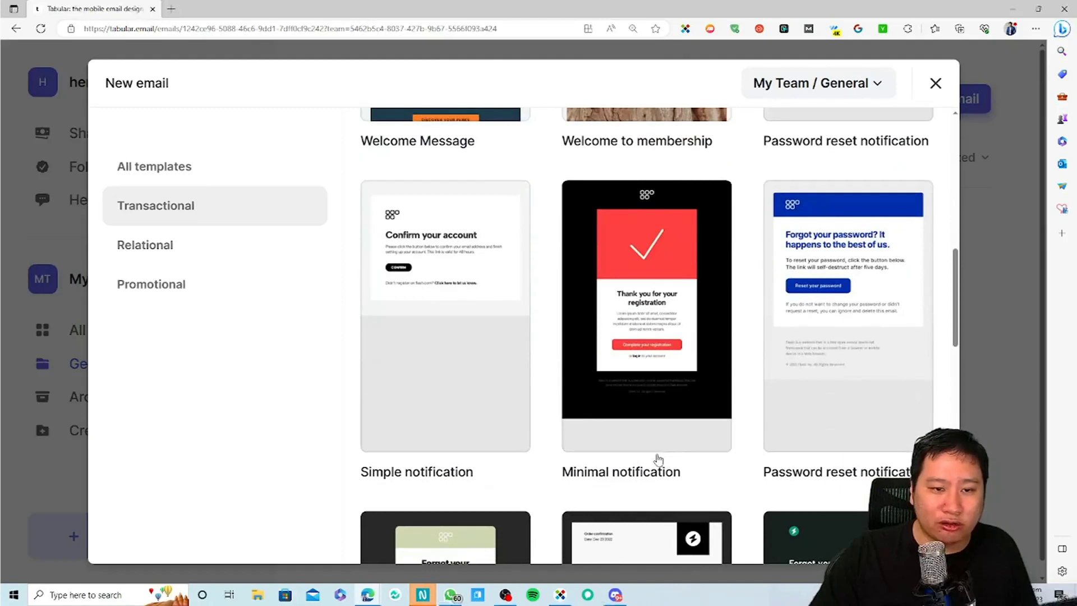
scroll(658, 458, "down", 3)
scroll(653, 453, "up", 2)
scroll(650, 448, "up", 1)
scroll(648, 443, "down", 1)
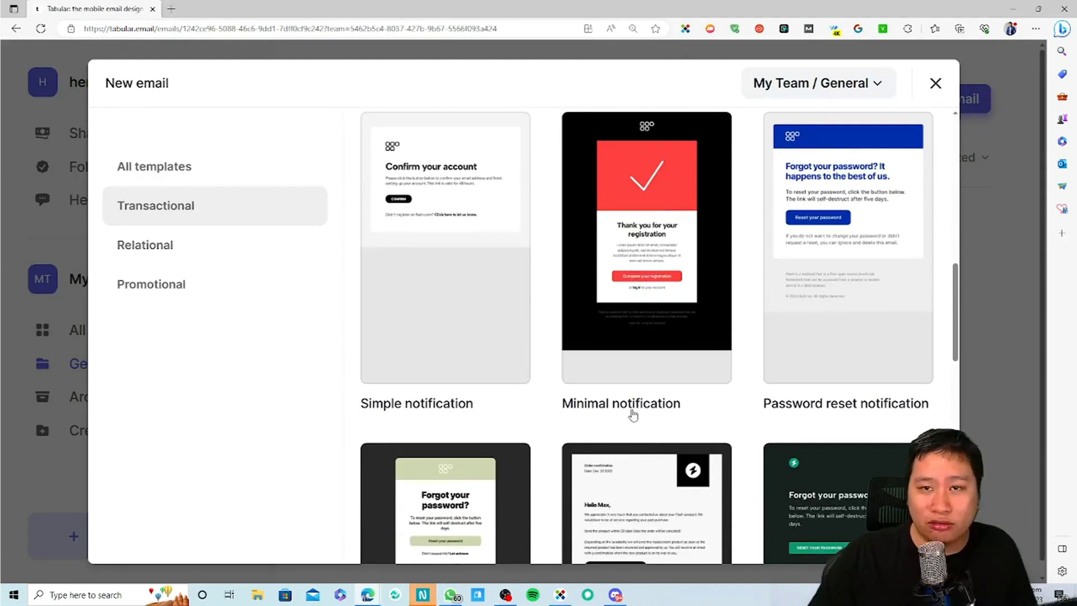
scroll(626, 416, "down", 2)
scroll(558, 454, "down", 2)
scroll(563, 448, "down", 8)
scroll(563, 456, "down", 2)
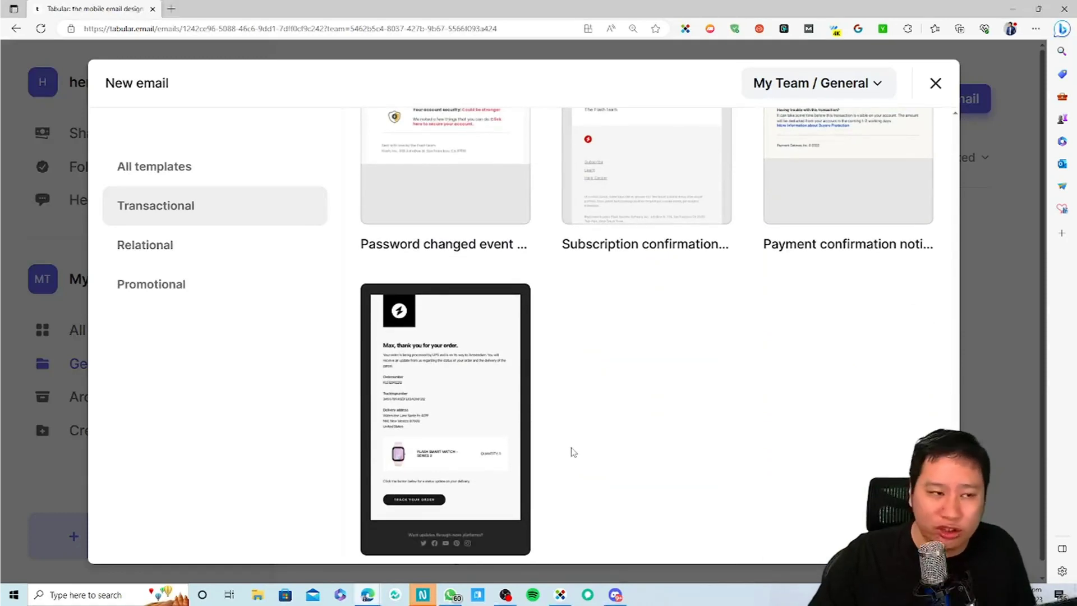
left_click(188, 224)
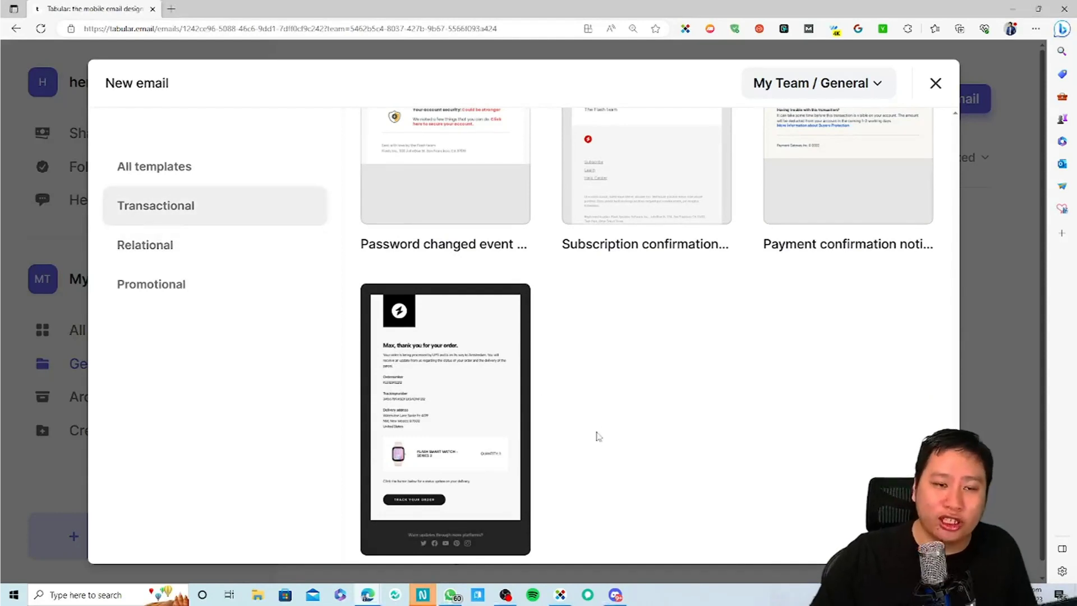
scroll(583, 443, "up", 2)
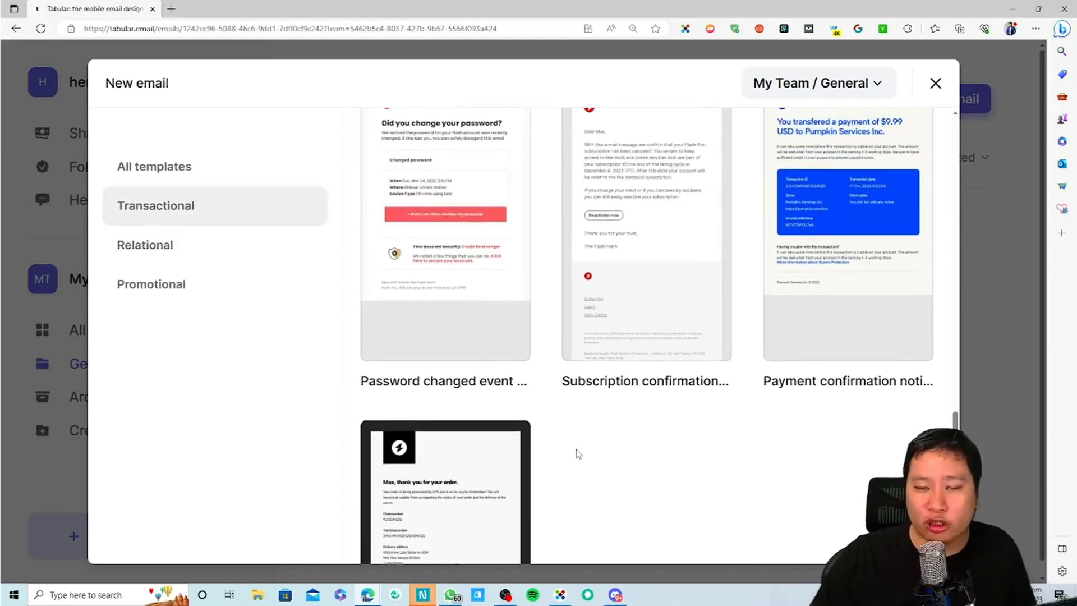
scroll(576, 444, "up", 1)
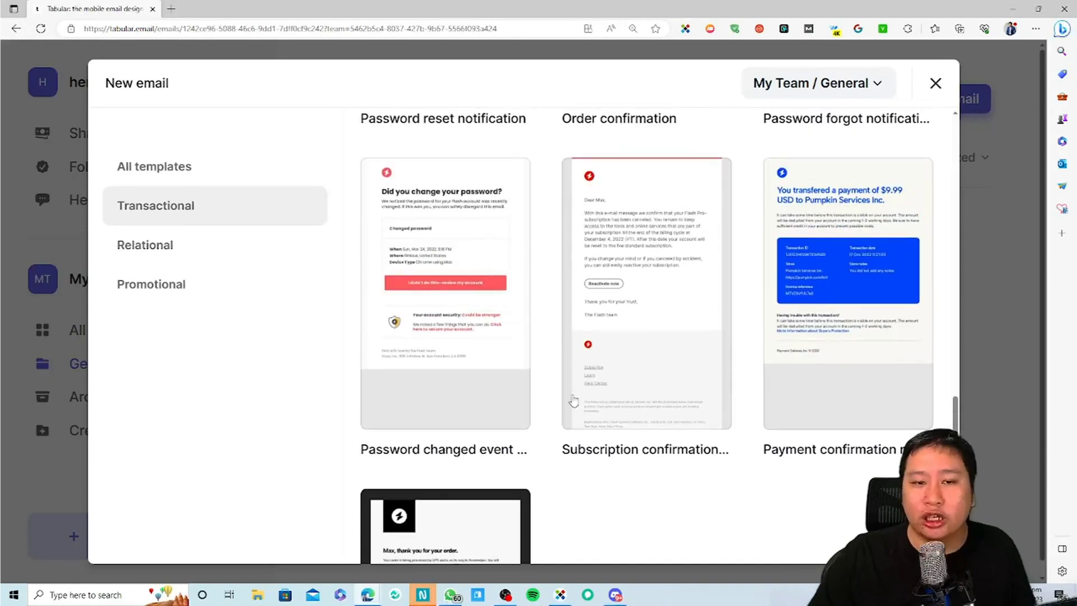
Switch the filter to Relational, then Promotional, and browse the promotional templates.
left_click(197, 248)
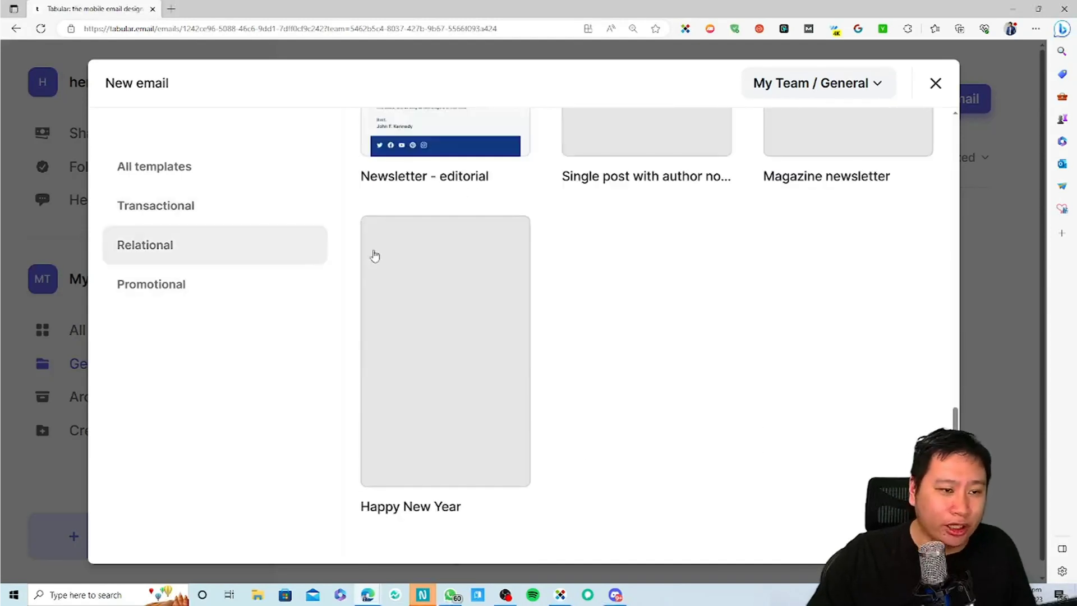
scroll(627, 284, "up", 5)
scroll(619, 287, "up", 5)
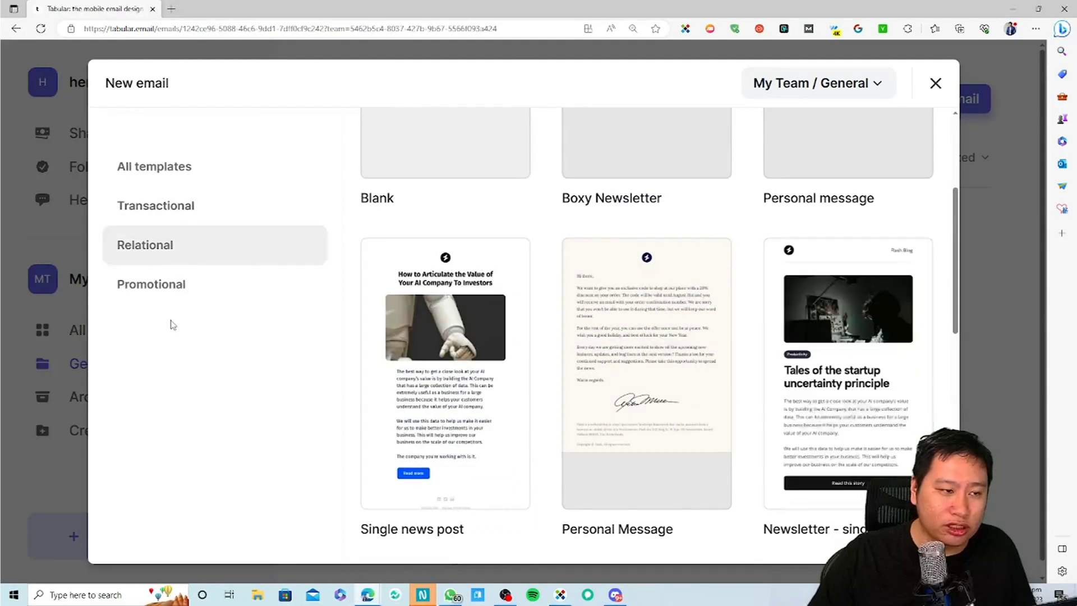
left_click(172, 293)
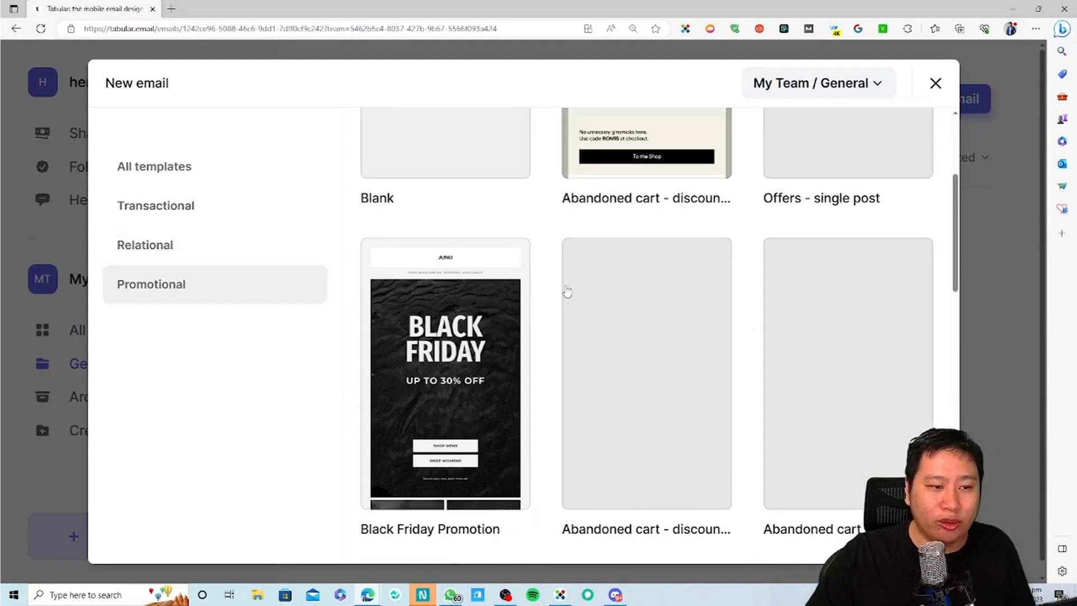
scroll(573, 292, "down", 6)
scroll(533, 294, "down", 5)
scroll(505, 299, "up", 2)
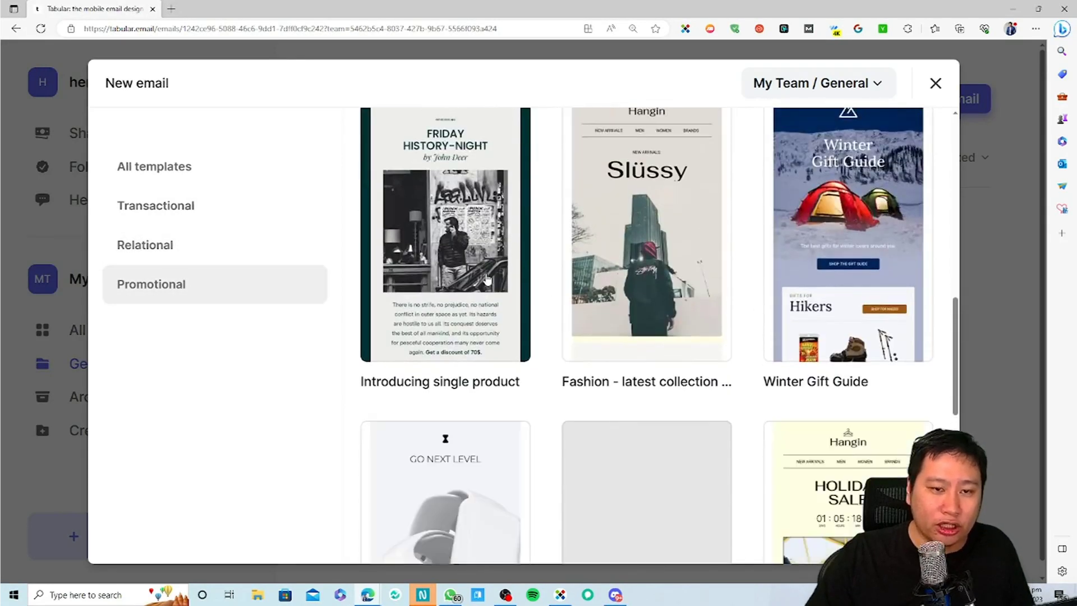
scroll(596, 384, "down", 5)
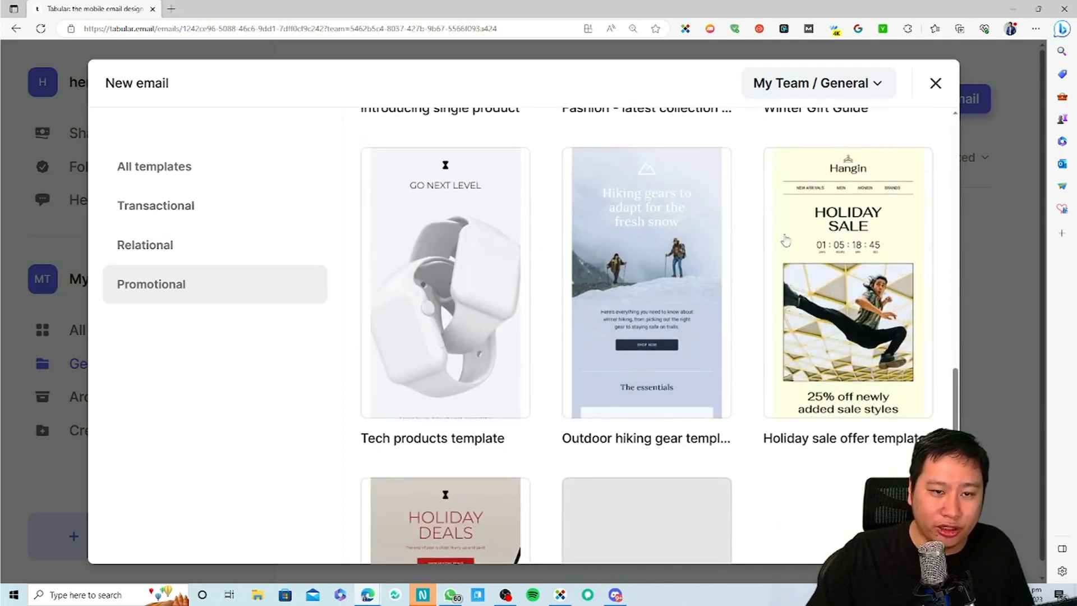
scroll(735, 392, "down", 5)
scroll(753, 351, "up", 7)
scroll(714, 409, "up", 5)
scroll(705, 373, "down", 5)
scroll(770, 206, "down", 2)
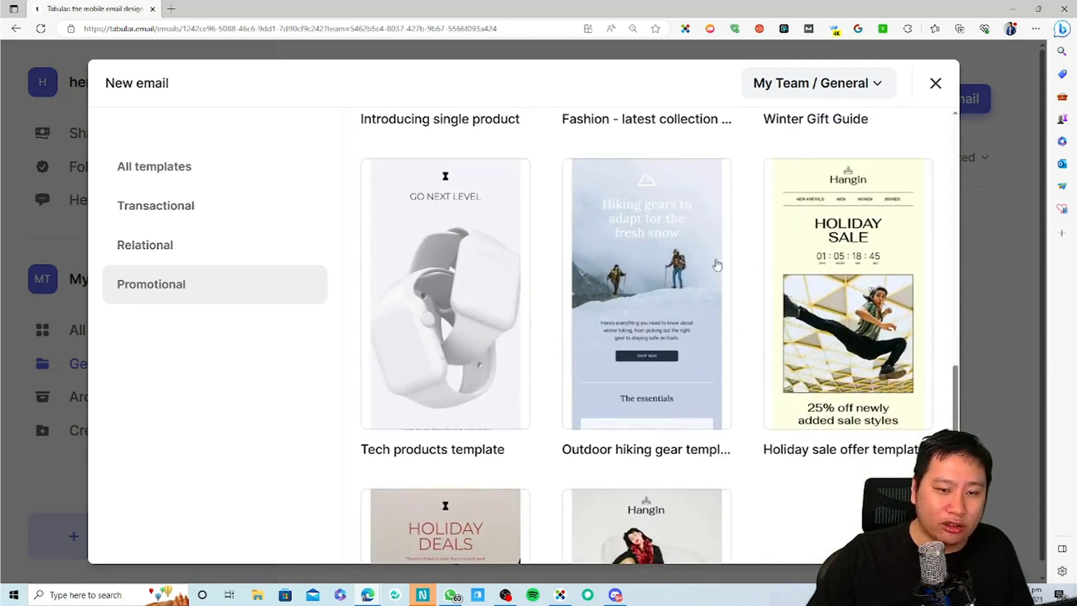
scroll(723, 263, "up", 5)
scroll(769, 340, "up", 5)
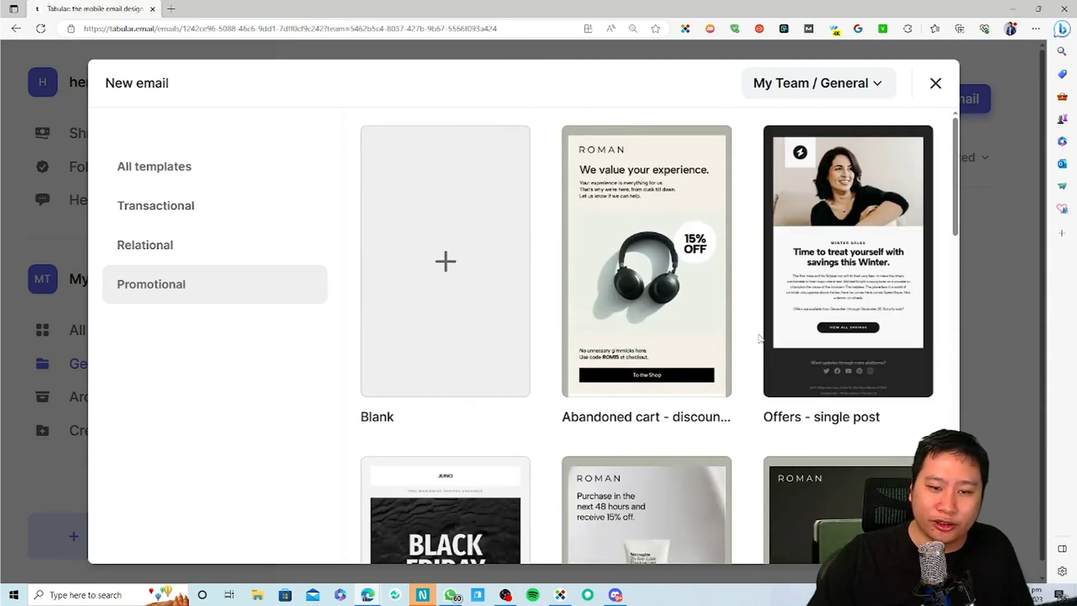
scroll(738, 372, "down", 5)
scroll(738, 373, "up", 5)
scroll(734, 372, "down", 5)
scroll(729, 370, "down", 5)
scroll(725, 368, "down", 5)
Create a new email from the Holiday sale offer template and select its countdown timer block.
left_click(838, 336)
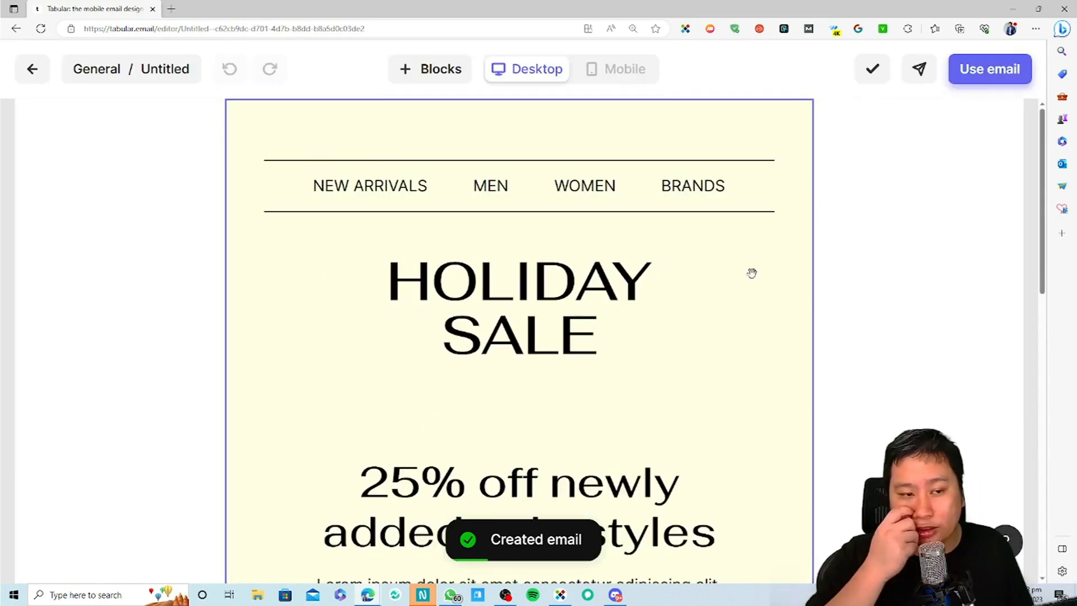
scroll(555, 310, "down", 3)
scroll(555, 310, "down", 2)
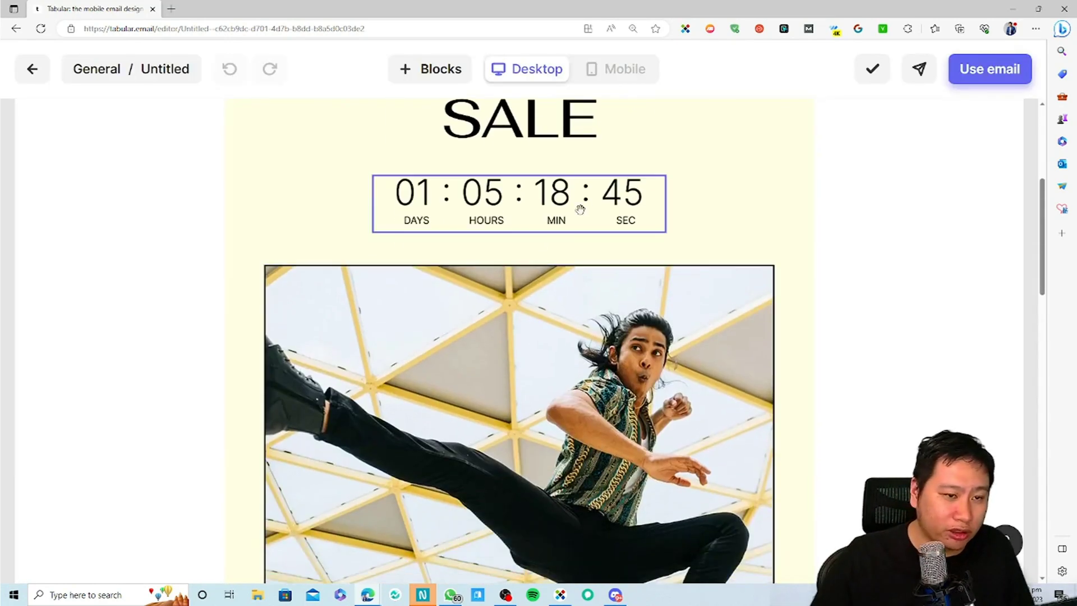
left_click(612, 199)
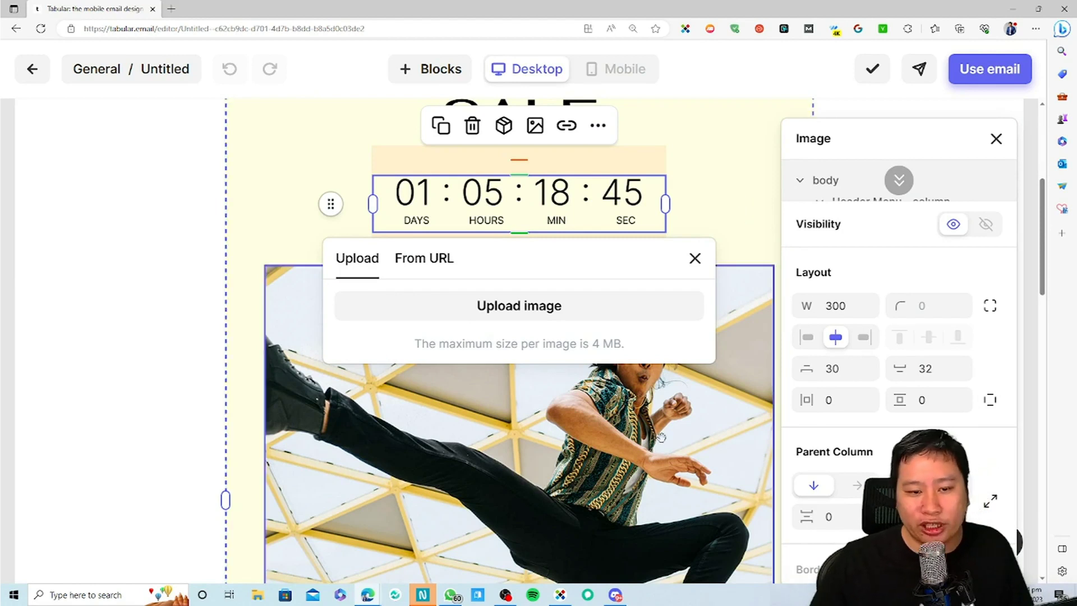
scroll(745, 230, "down", 4)
scroll(657, 434, "up", 8)
scroll(657, 435, "up", 1)
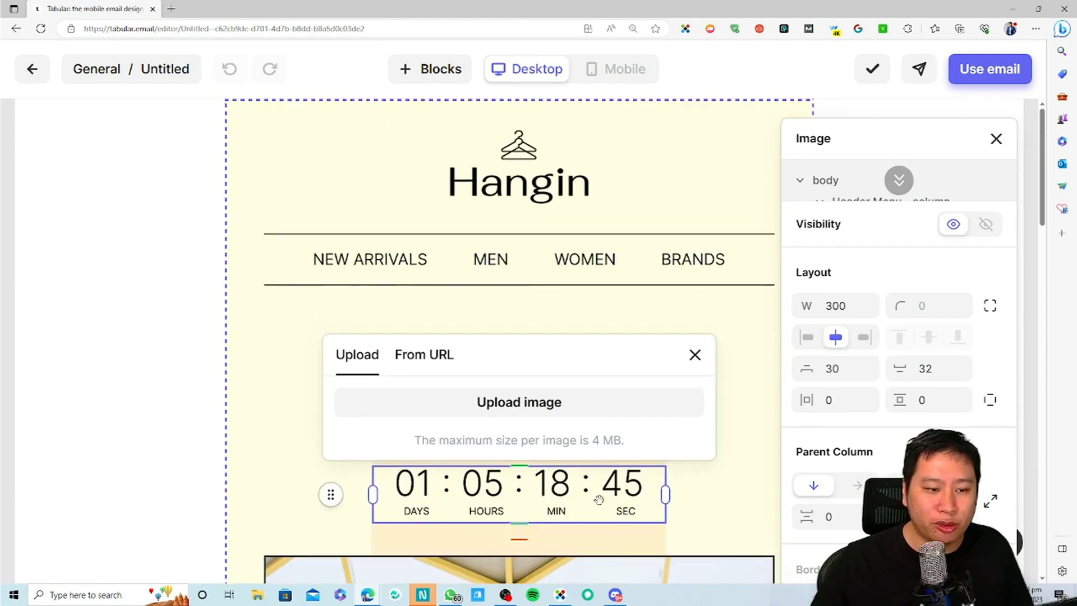
Reselect the countdown timer image, set it to use a web address, and close the image panel.
left_click(727, 488)
left_click(221, 394)
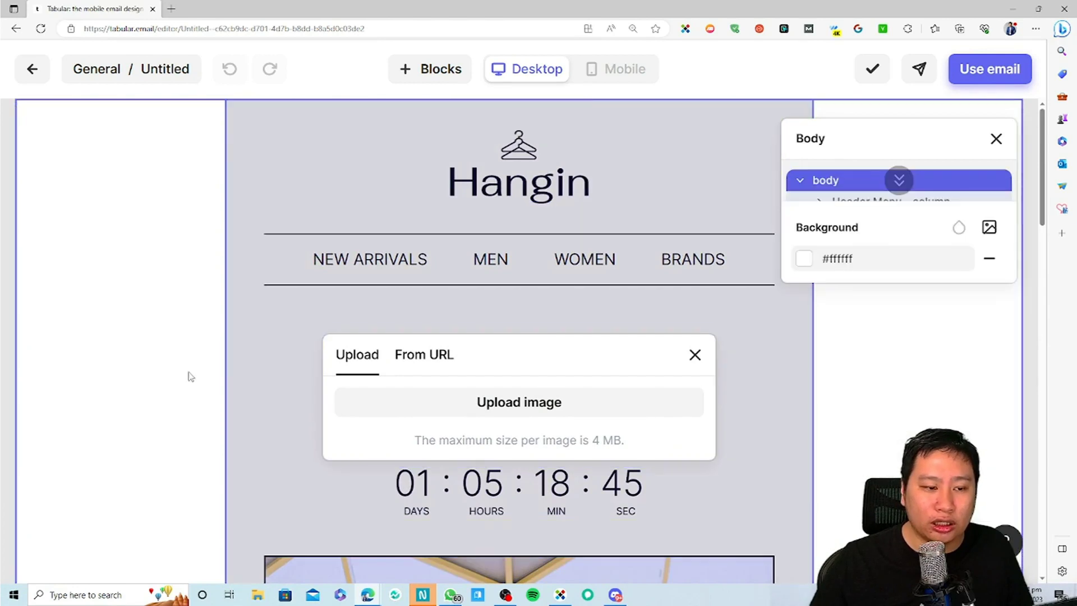
left_click(610, 475)
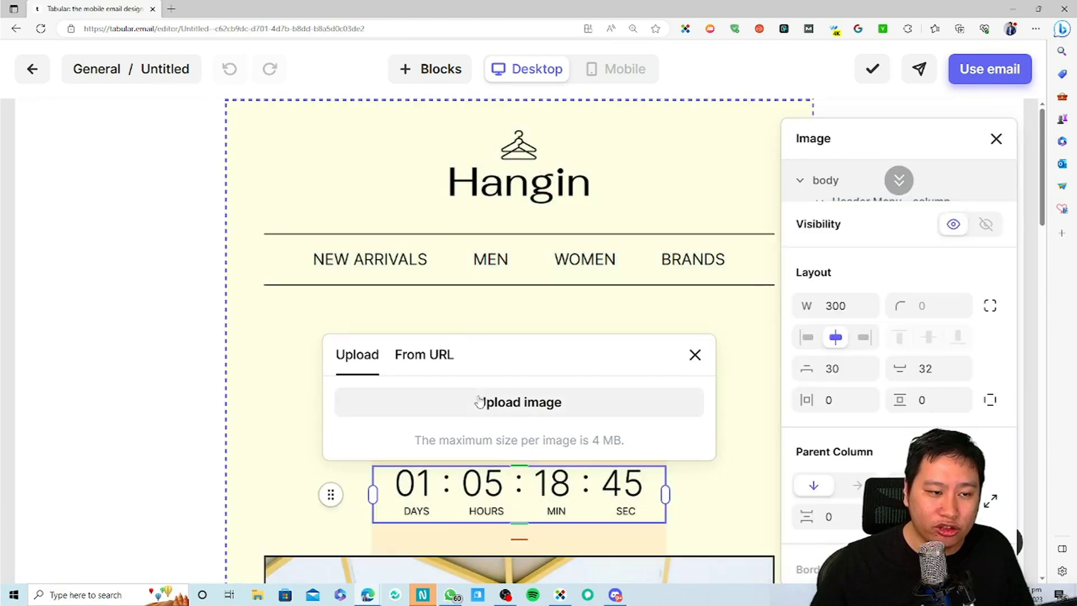
left_click(438, 361)
left_click(510, 378)
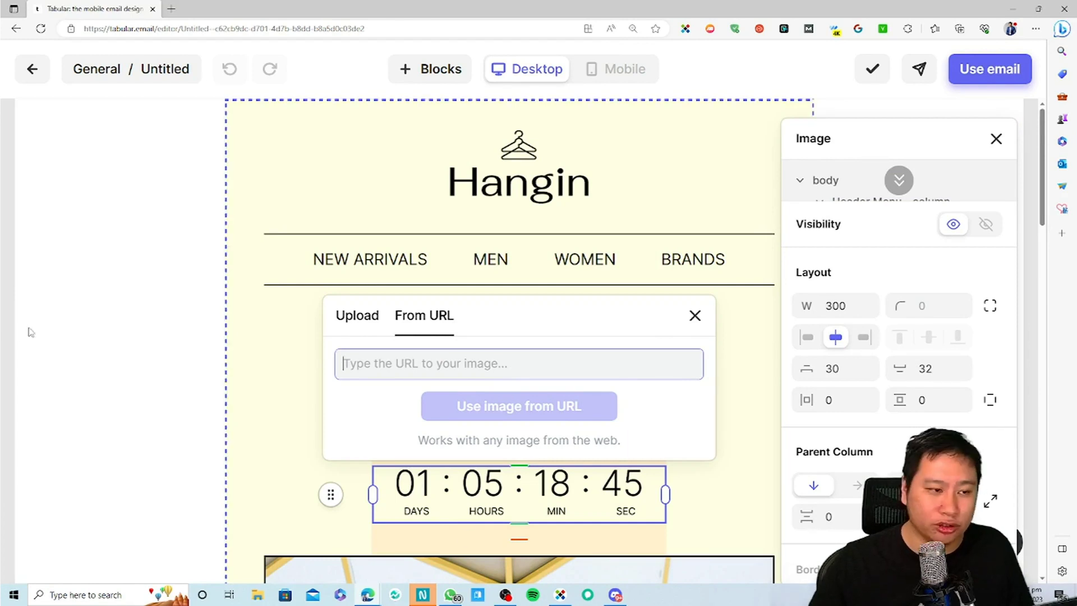
left_click(996, 138)
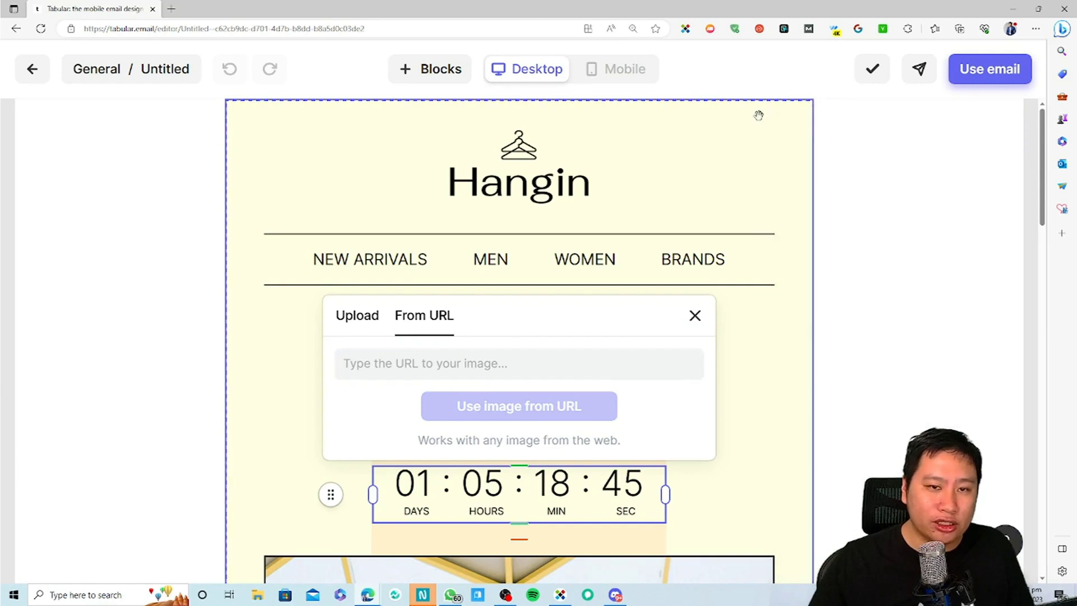
Review the email's setup checklist, expanding the Gmail Annotations item, then close it.
left_click(886, 73)
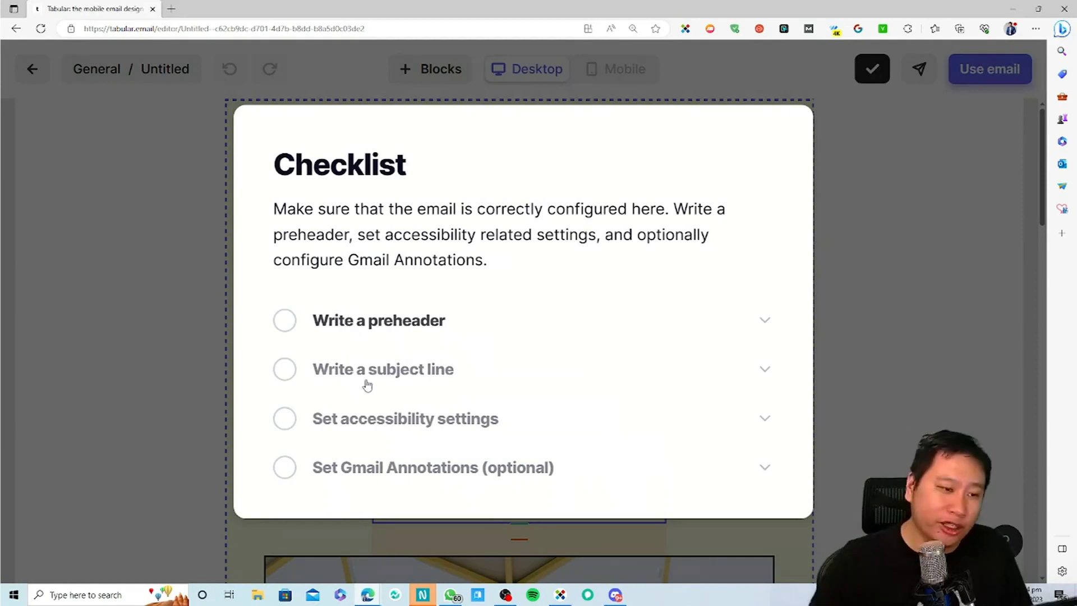
left_click(743, 463)
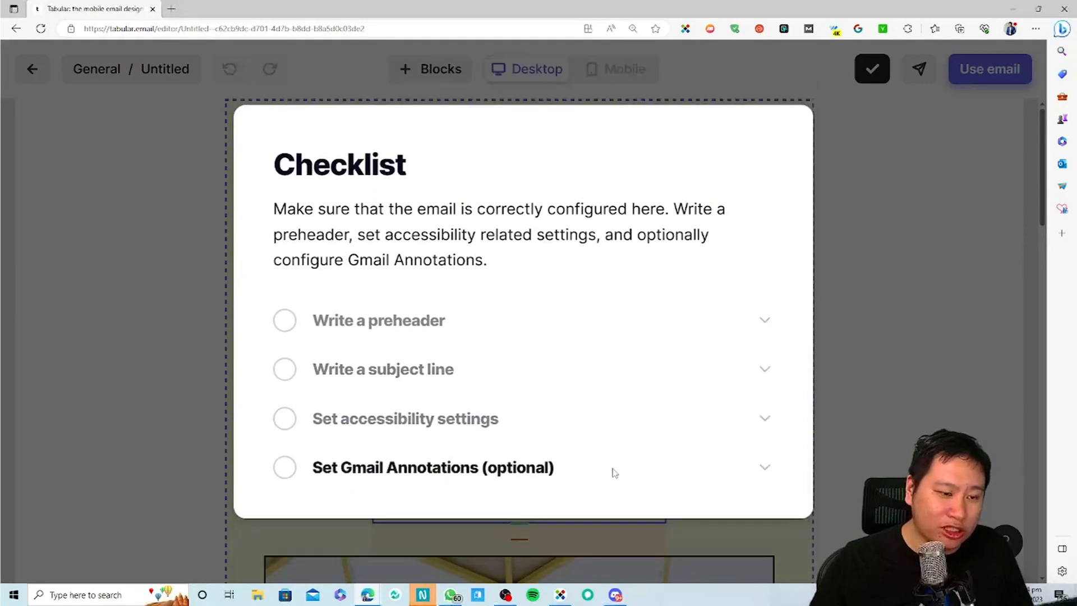
left_click(613, 470)
scroll(330, 453, "down", 1)
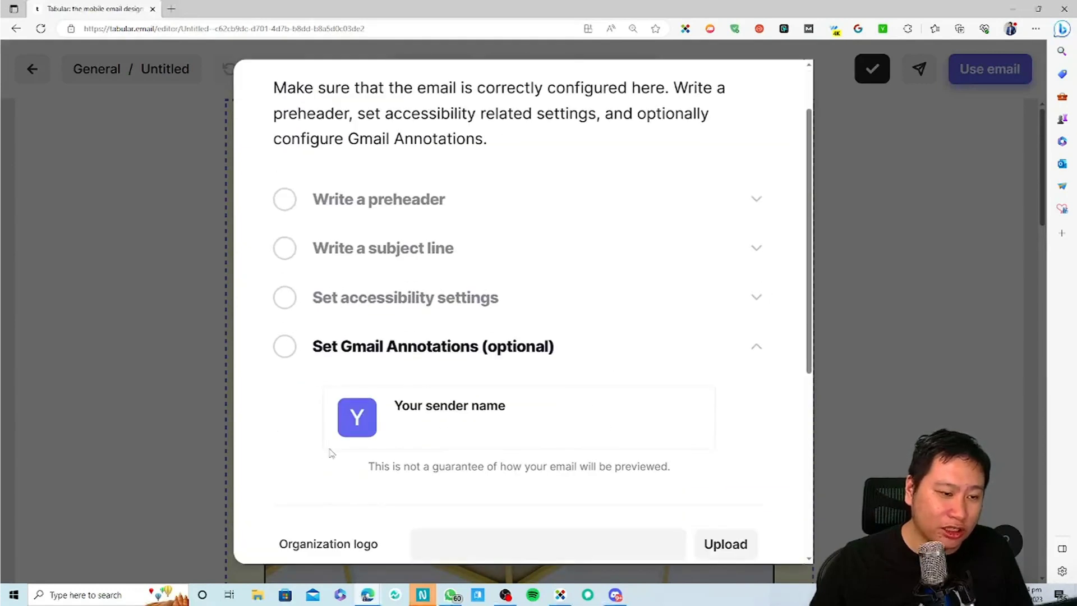
scroll(467, 462, "down", 5)
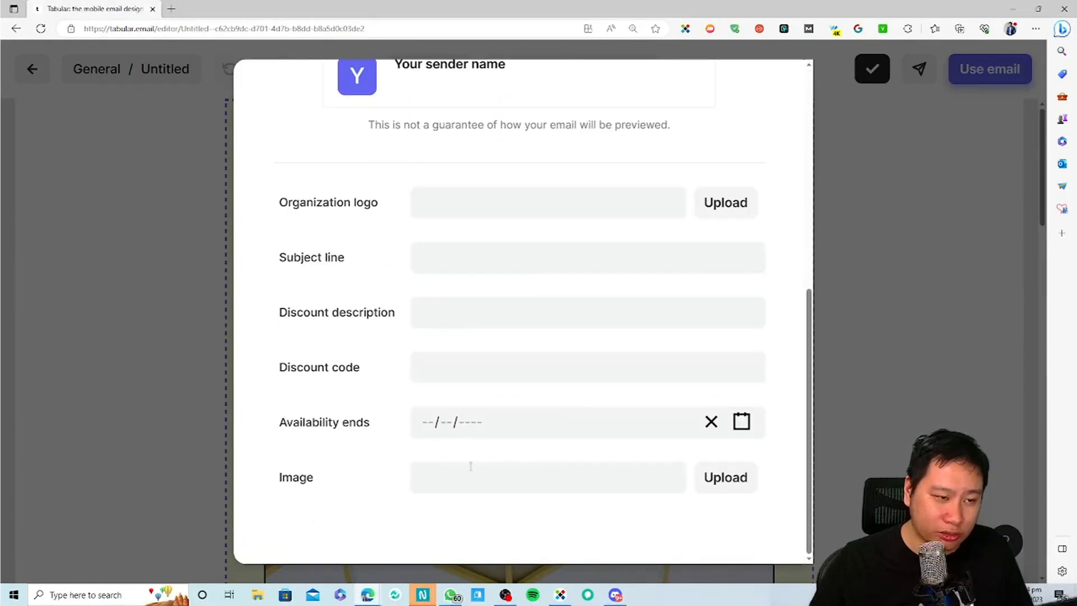
left_click(864, 230)
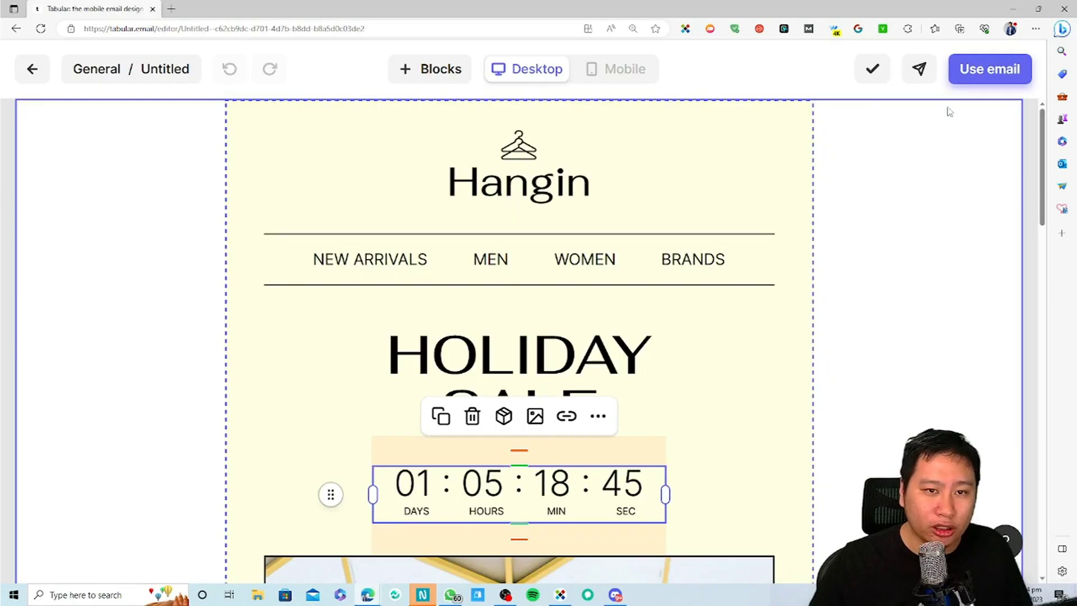
Send a test copy of the email to the suggested saved address.
left_click(918, 69)
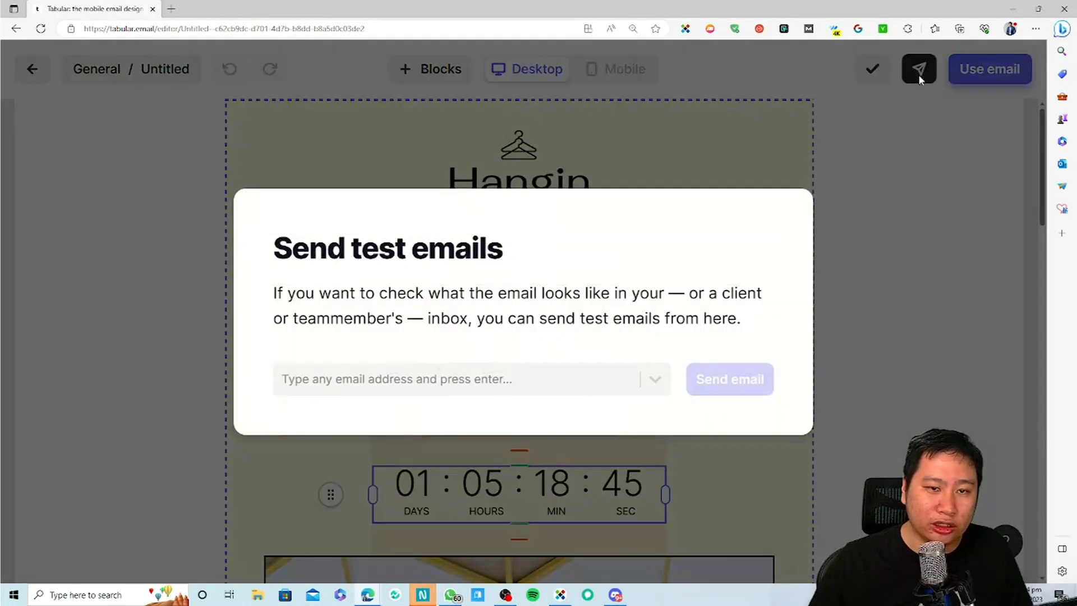
left_click(408, 380)
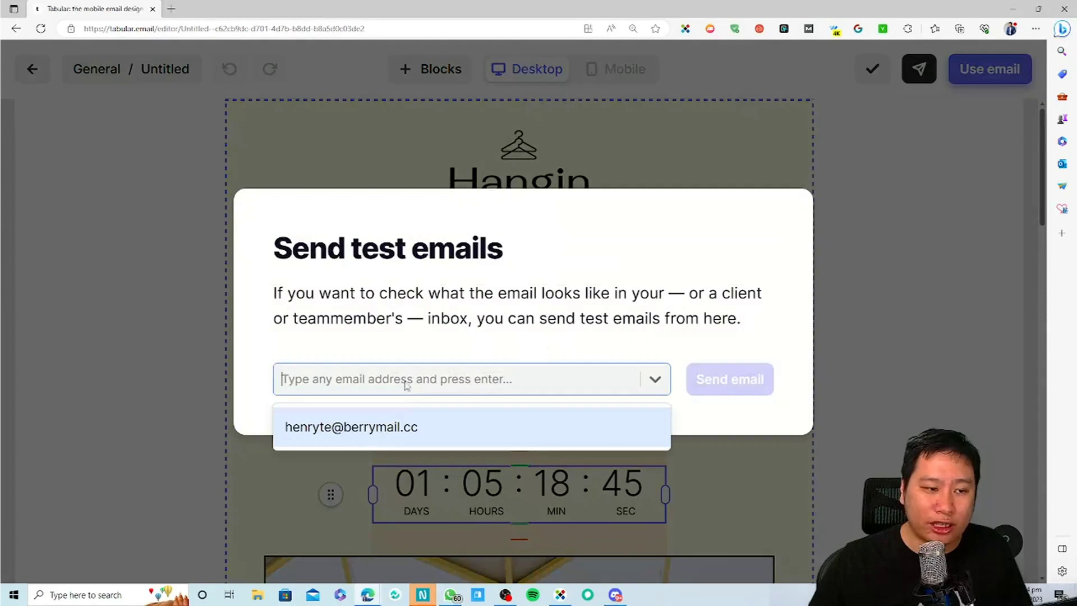
left_click(379, 431)
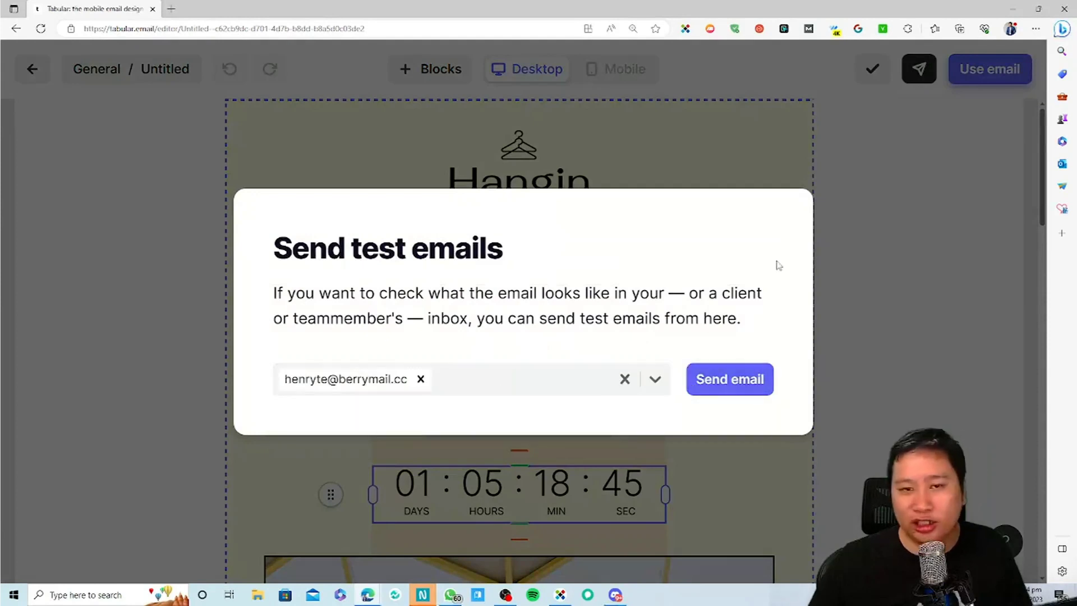
left_click(785, 132)
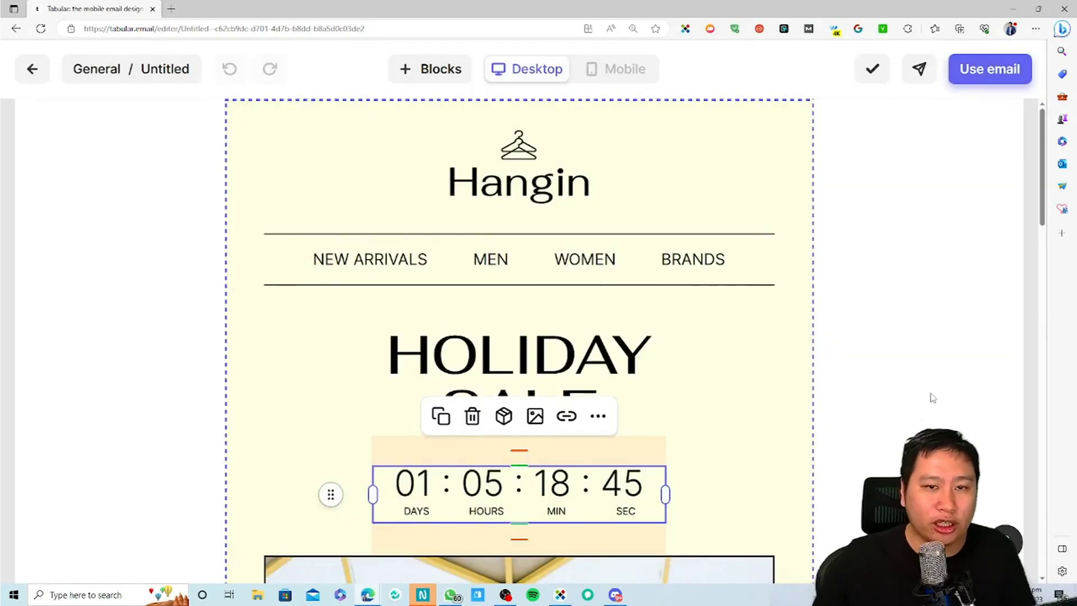
Reset zoom to 100%, choose HTML export with Download image files on, and show Advanced settings.
key("ctrl+minus")
key("ctrl+minus")
key("ctrl+minus")
key("ctrl+minus")
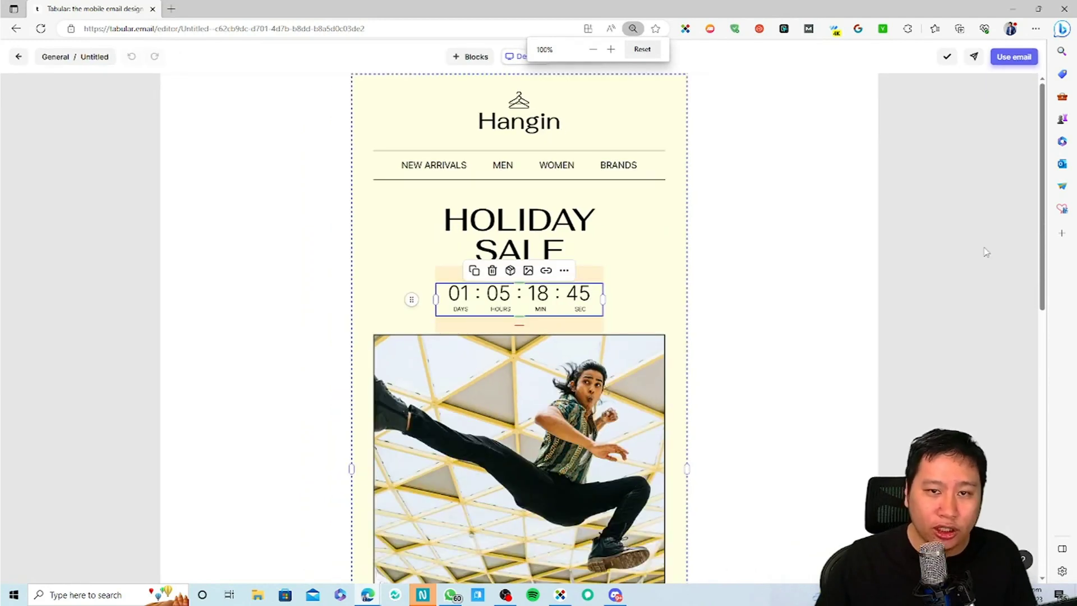
left_click(1006, 58)
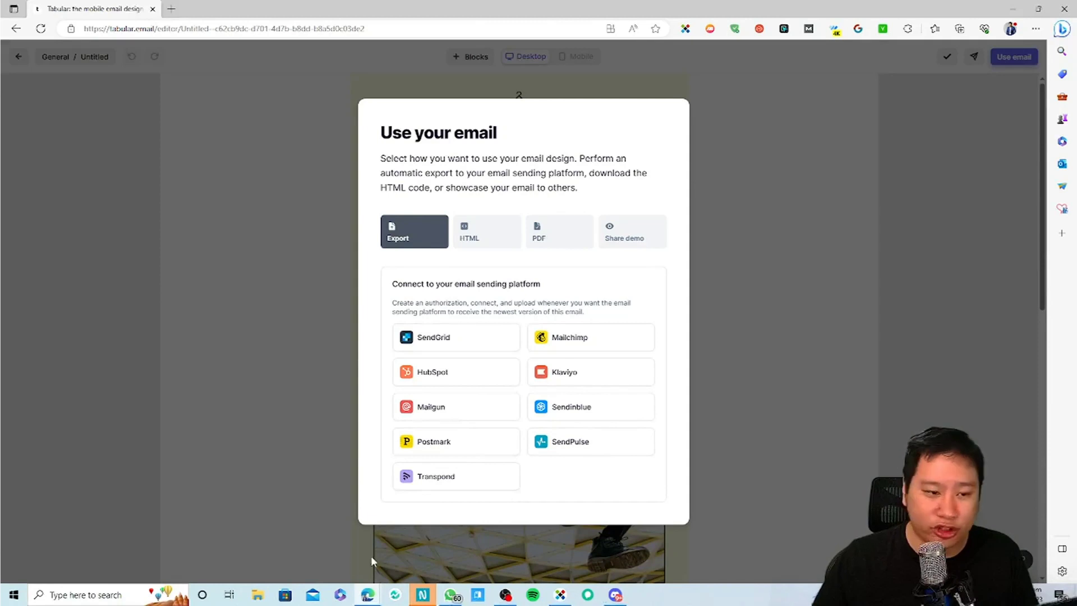
left_click(478, 251)
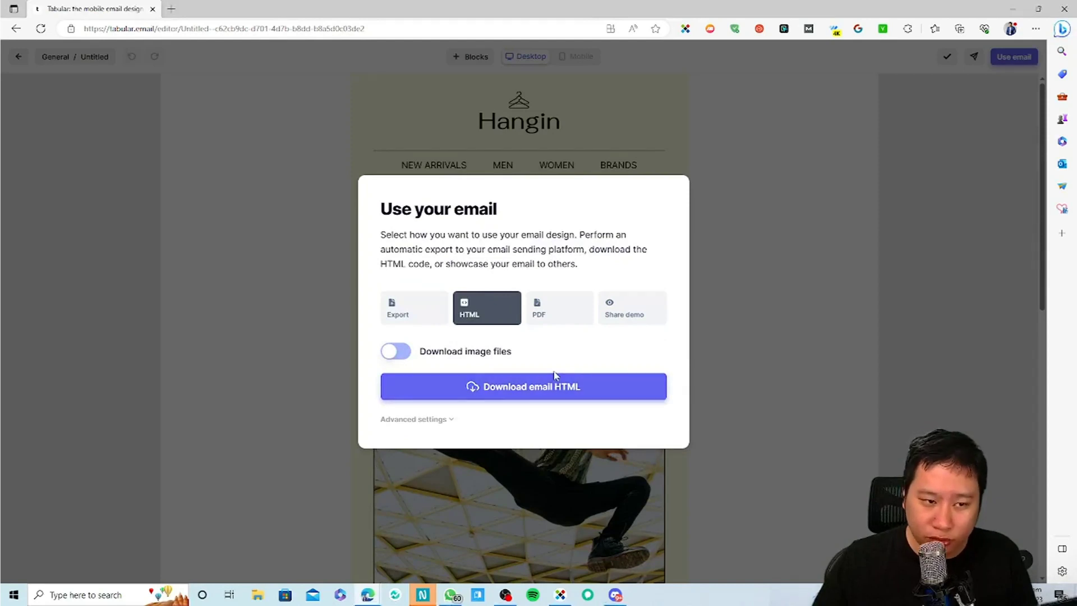
left_click(387, 352)
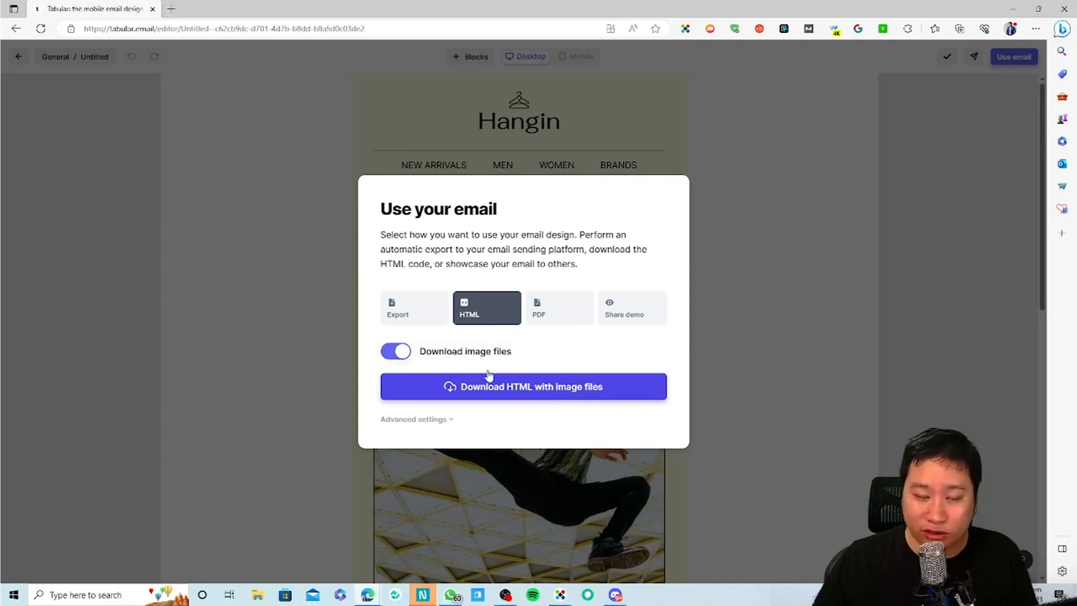
left_click(400, 353)
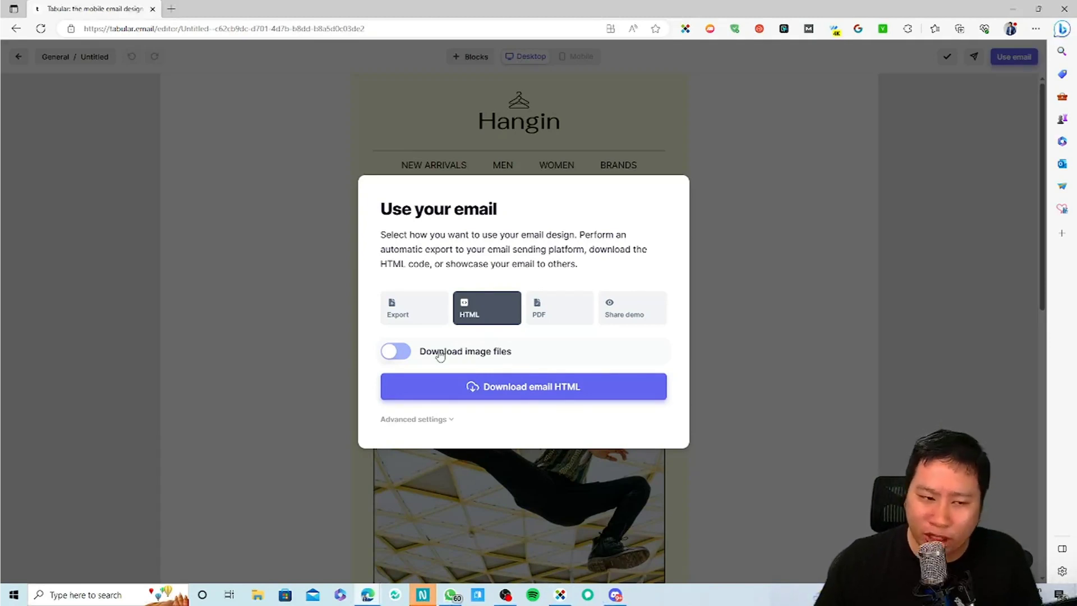
left_click(398, 352)
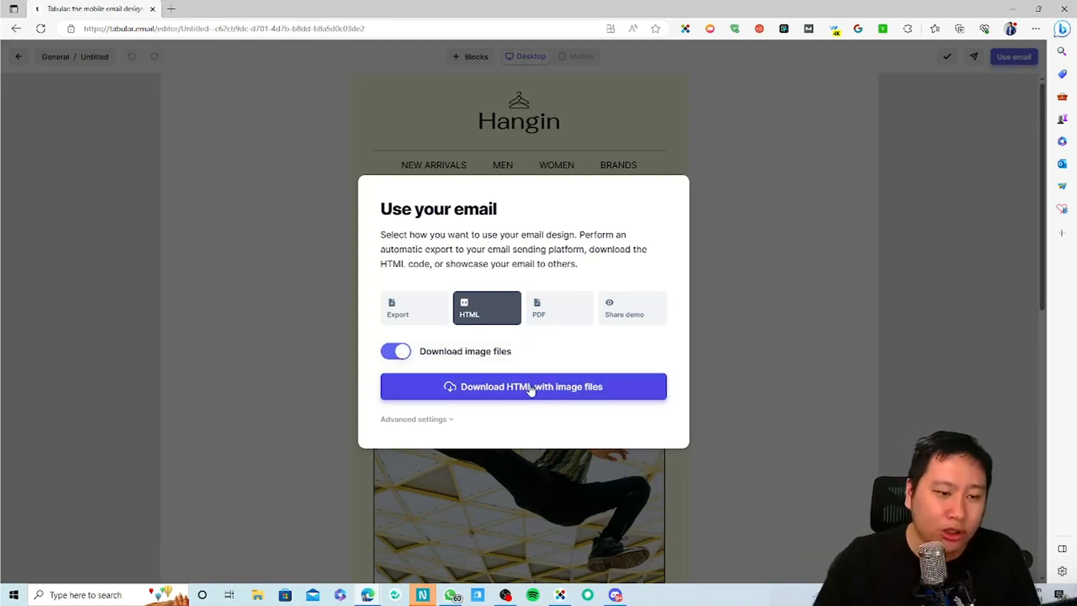
left_click(439, 419)
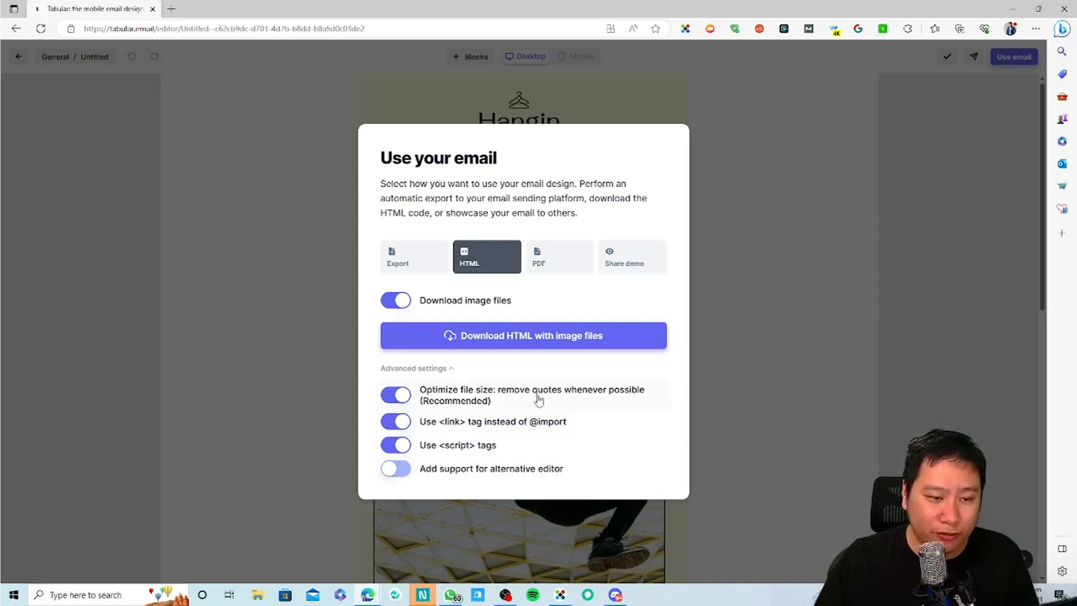
Move from the PDF option to Share demo and publish a public demo page link.
left_click(570, 267)
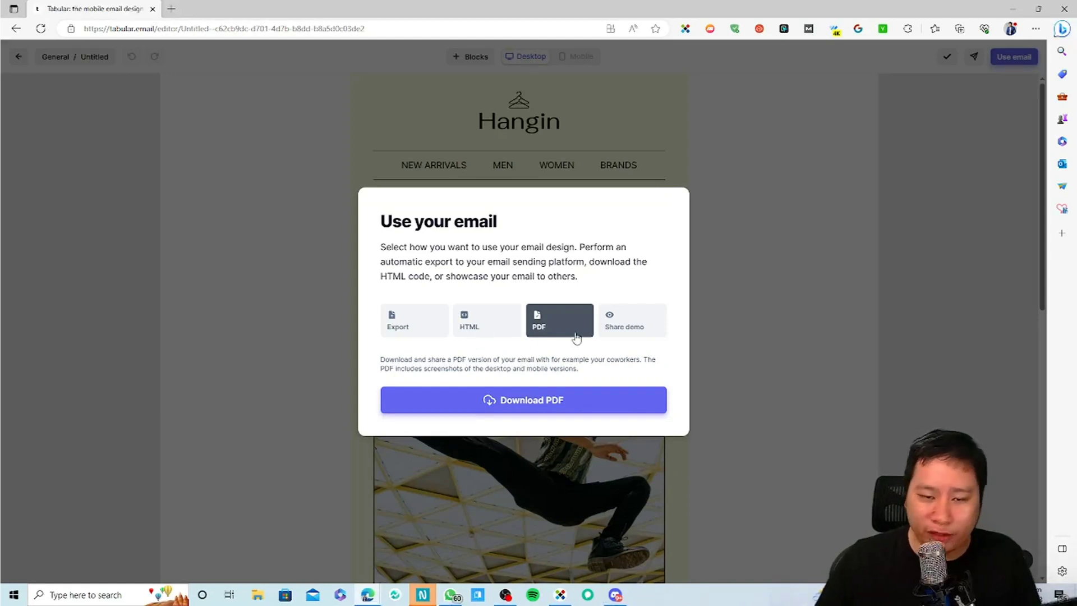
left_click(628, 324)
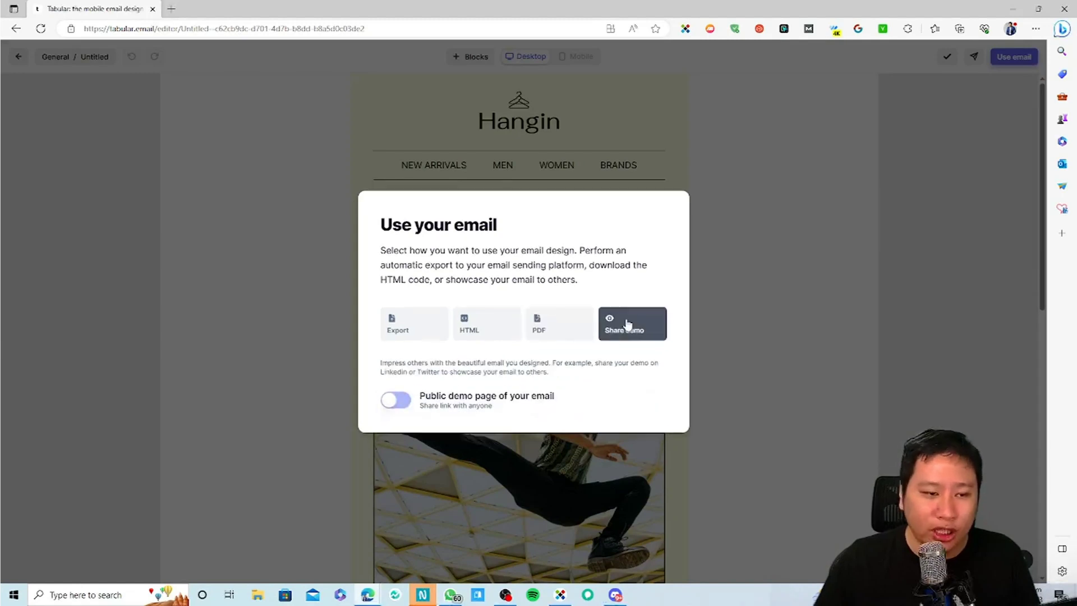
left_click(399, 400)
left_click(620, 417)
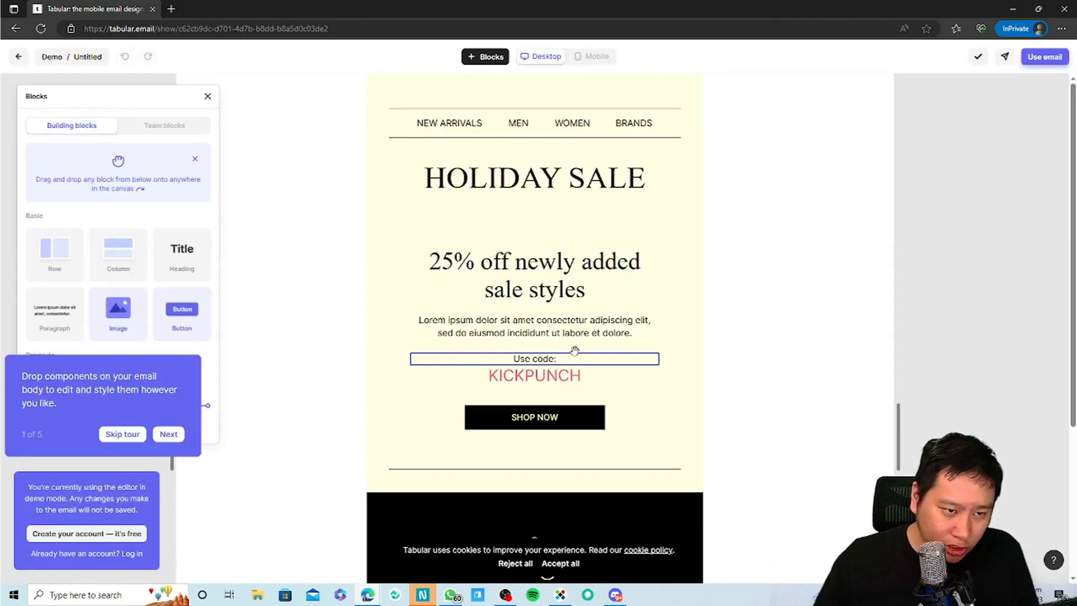
Preview the public demo page, then switch public sharing off and close the export dialog.
scroll(609, 403, "down", 2)
scroll(609, 403, "up", 2)
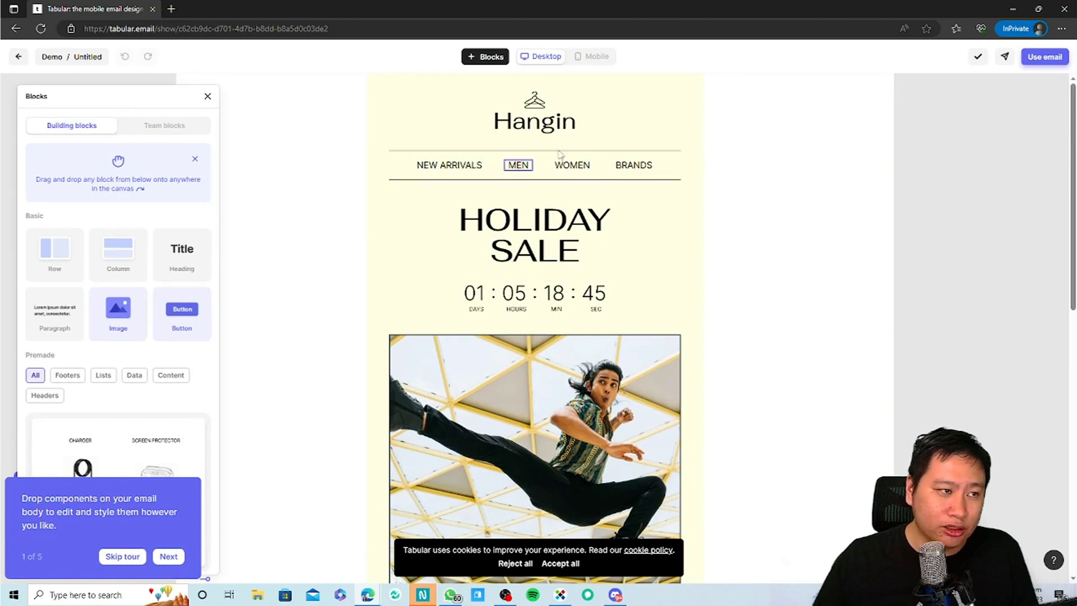
left_click(634, 164)
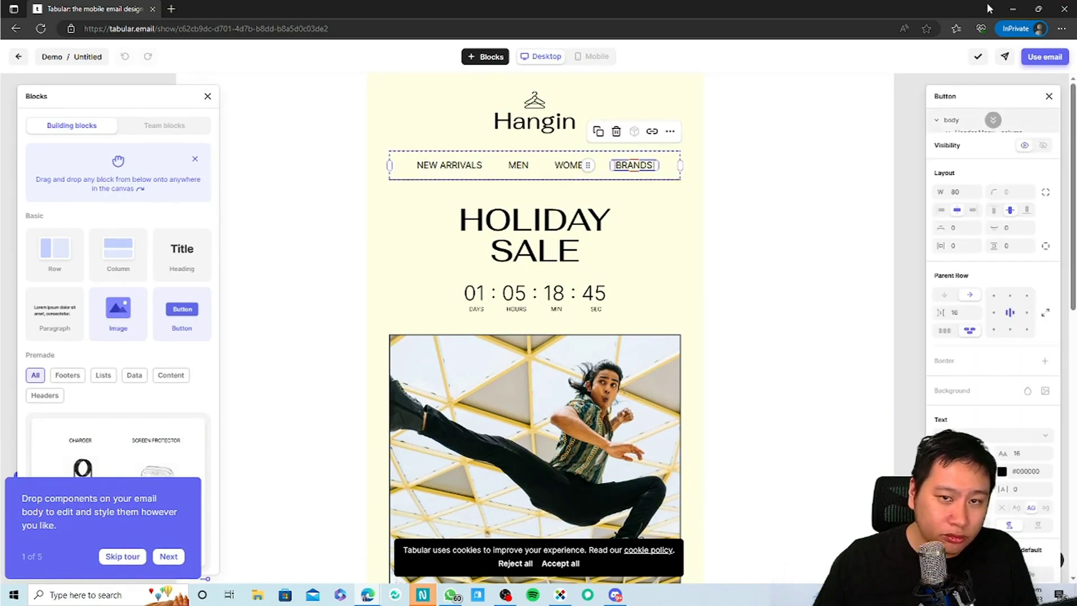
left_click(1063, 9)
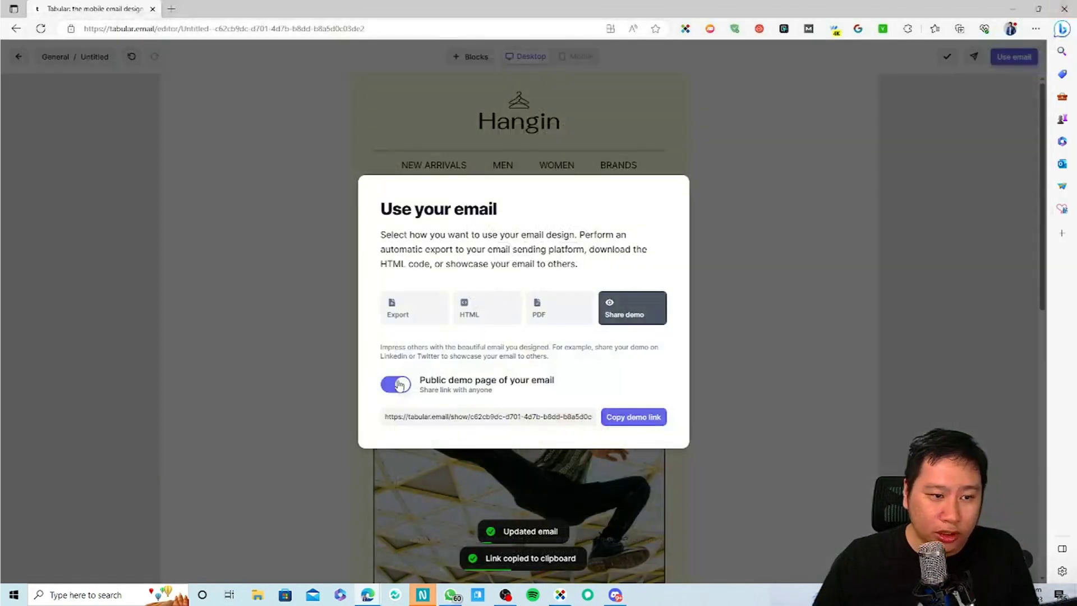
left_click(386, 384)
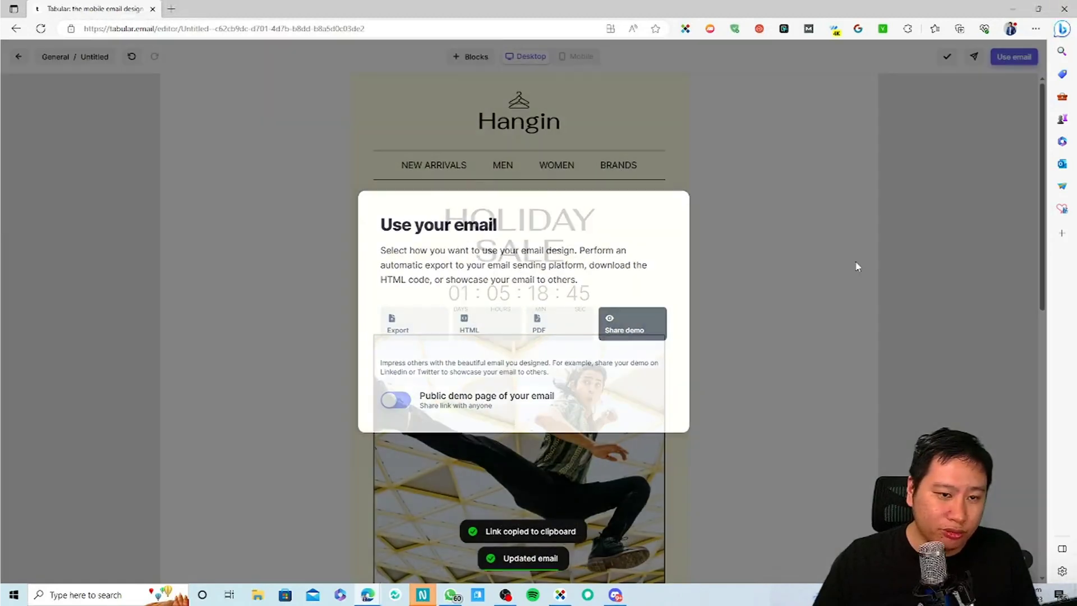
key("Escape")
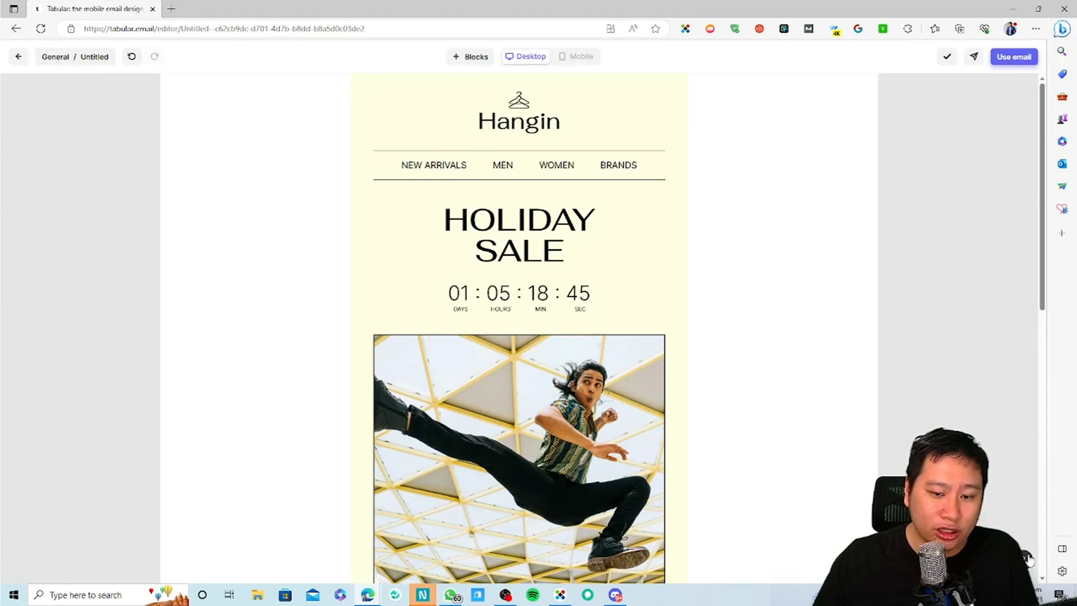
Leave the Holiday sale email's editor for the dashboard of saved emails.
left_click(17, 61)
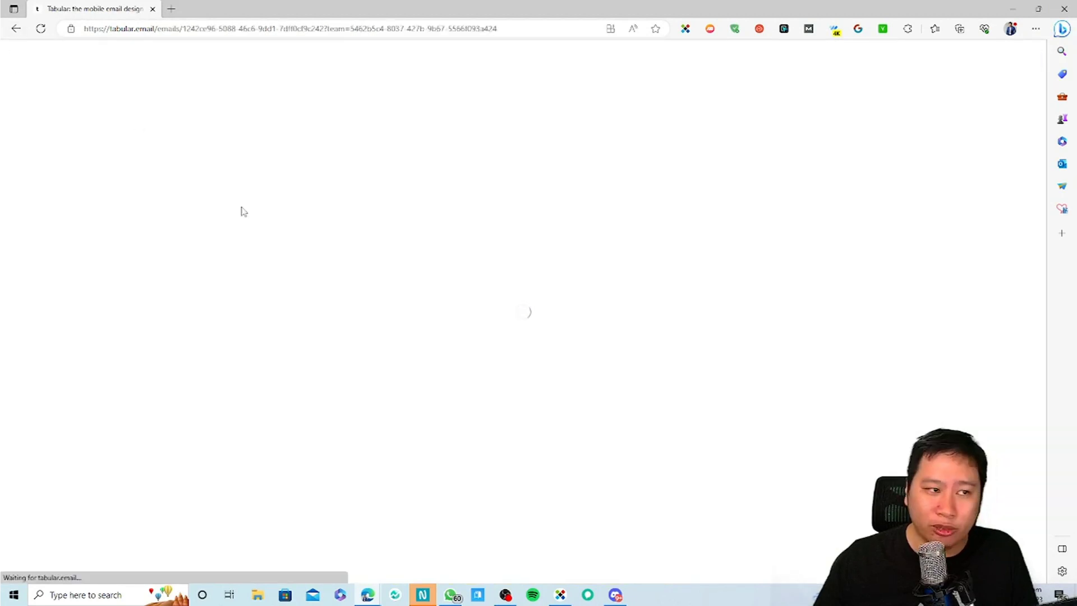